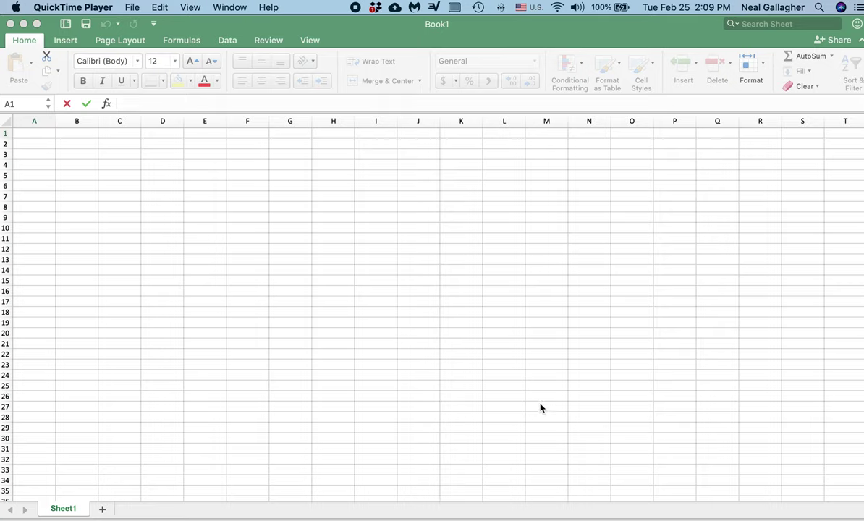
Bring the blank Excel workbook to the front and show the Insert ribbon.
click(380, 38)
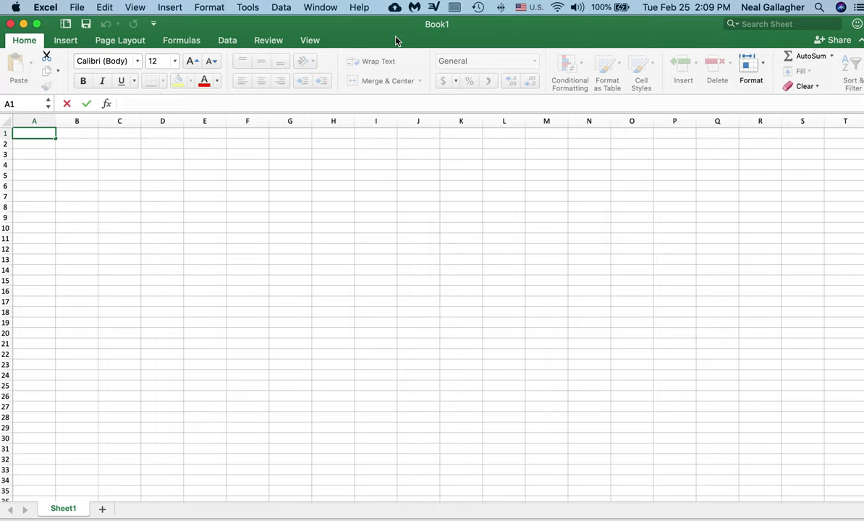
click(65, 41)
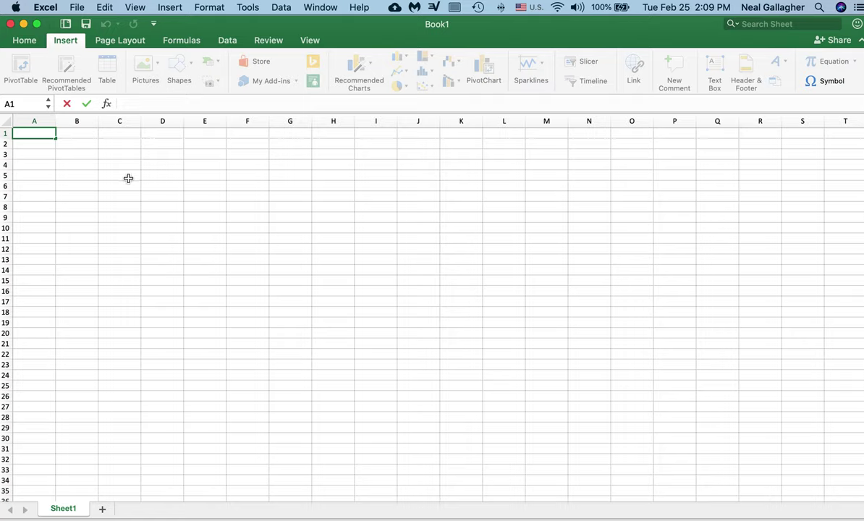
Draw an empty text box spanning roughly A1 to E11 on Sheet1.
click(335, 186)
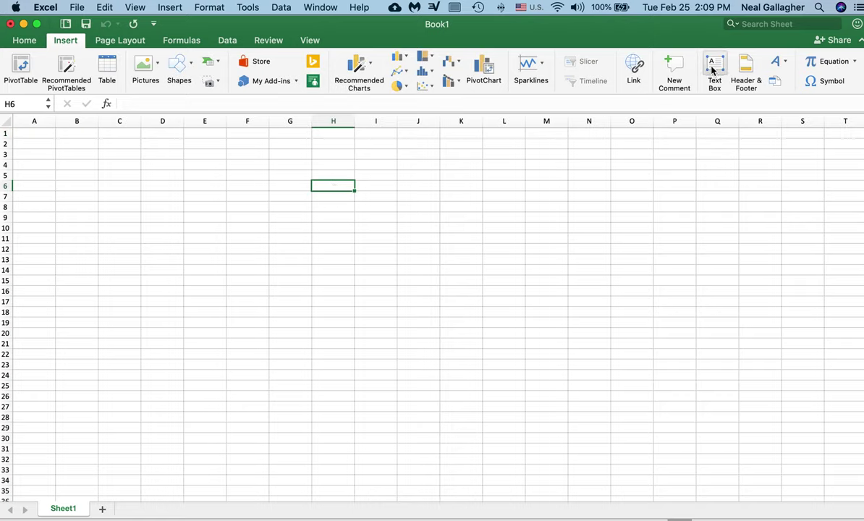
click(712, 69)
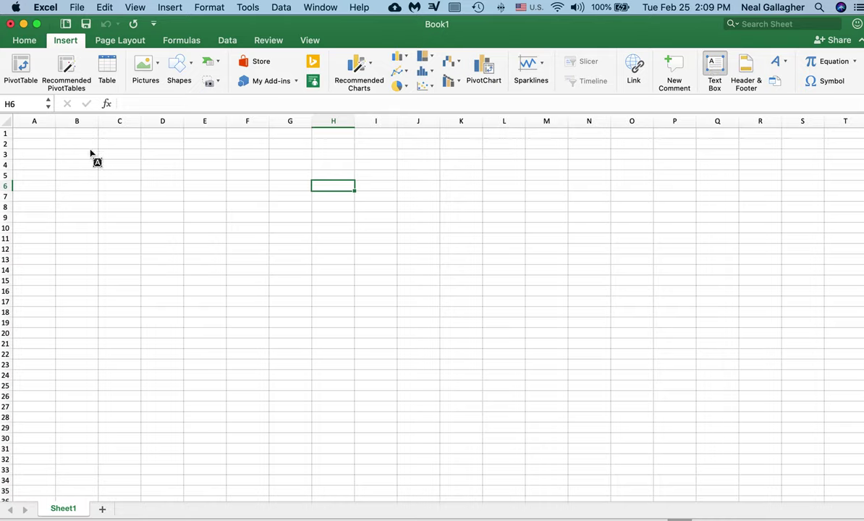
drag(32, 135, 223, 241)
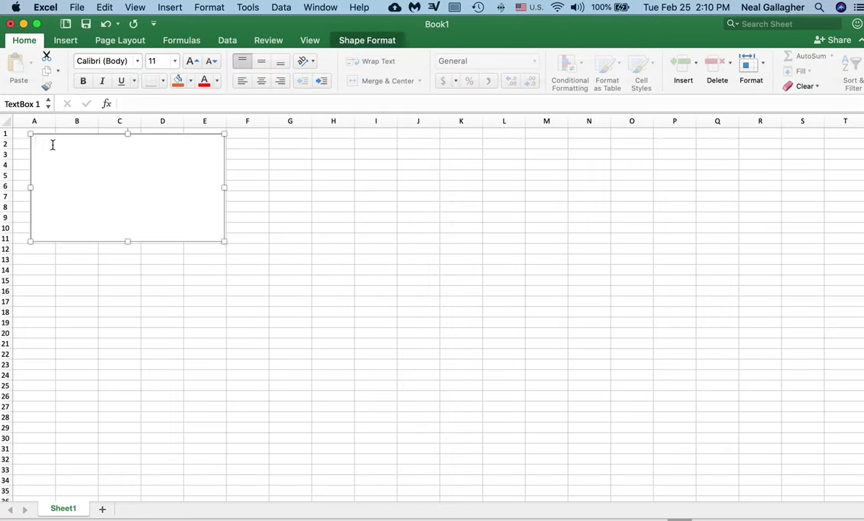
Type the loan title, Amount Borrowed $10,000, Interest Rate 0.05, and the 60-installment line.
text(Ca)
text(lcu)
text(lation of )
text(Loan )
text(Am)
text(ortiza)
text(tion )
text(Amou)
text(nt)
text( Borro)
text(wed )
text(..............)
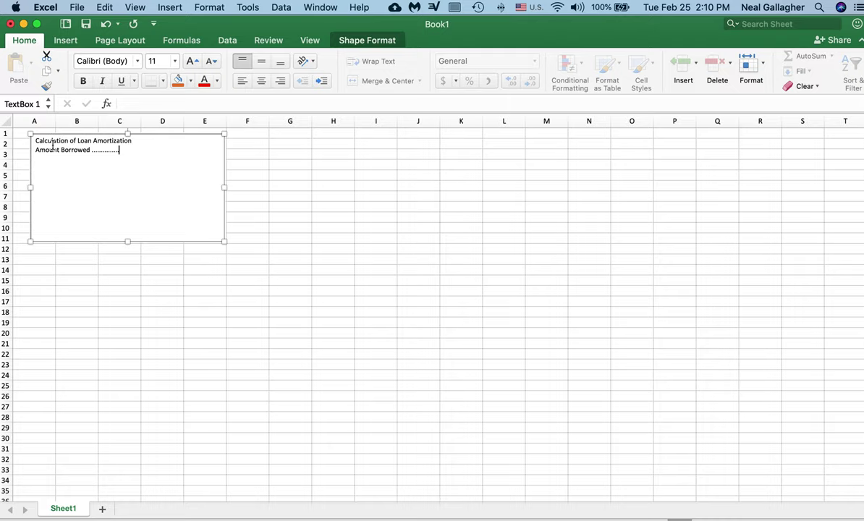
text($)
text(10)
text(,000)
text(Interes)
text(t Rat)
text(e)
text( ......................)
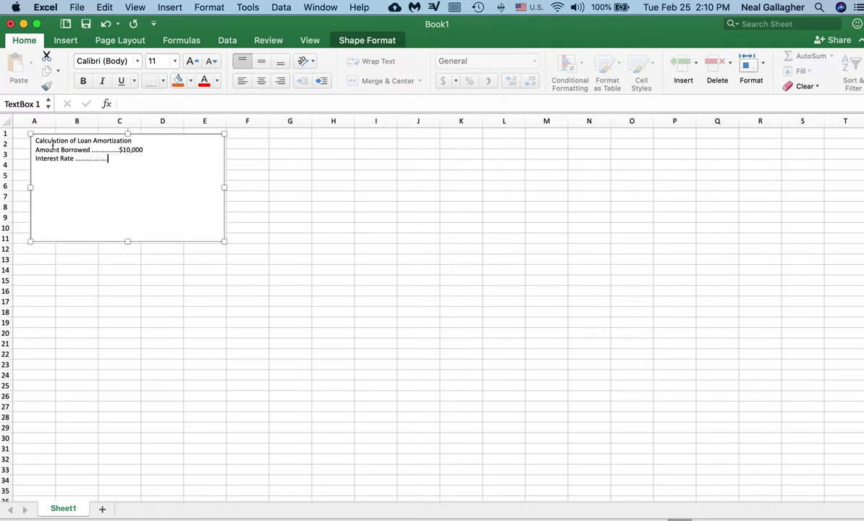
text(.........0.05)
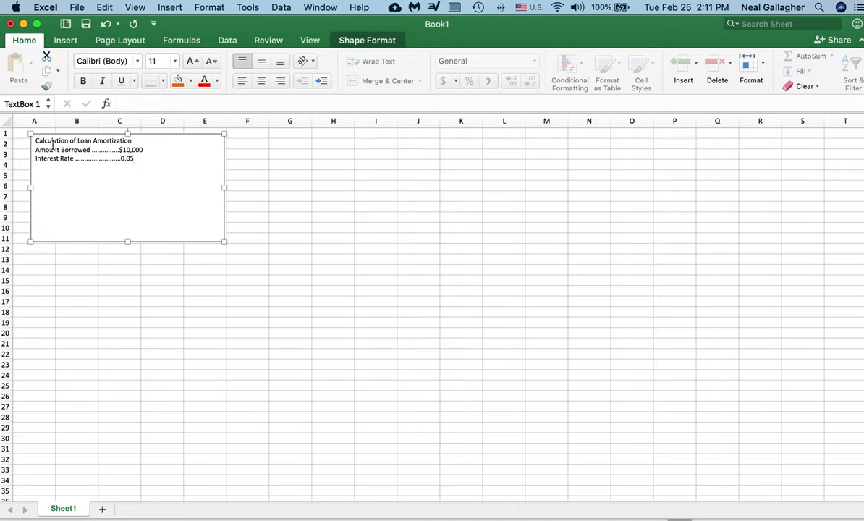
key(Return)
text(Loan to be paid back in 60 equal ins)
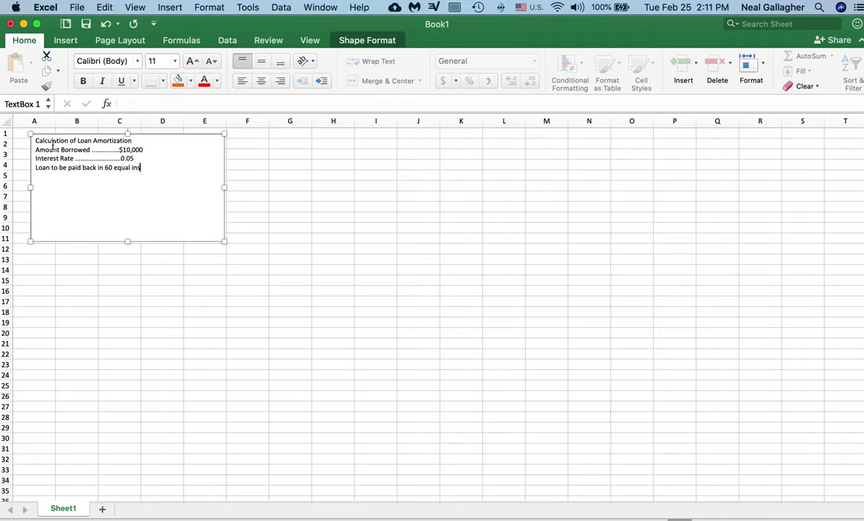
text(tallments at once per month)
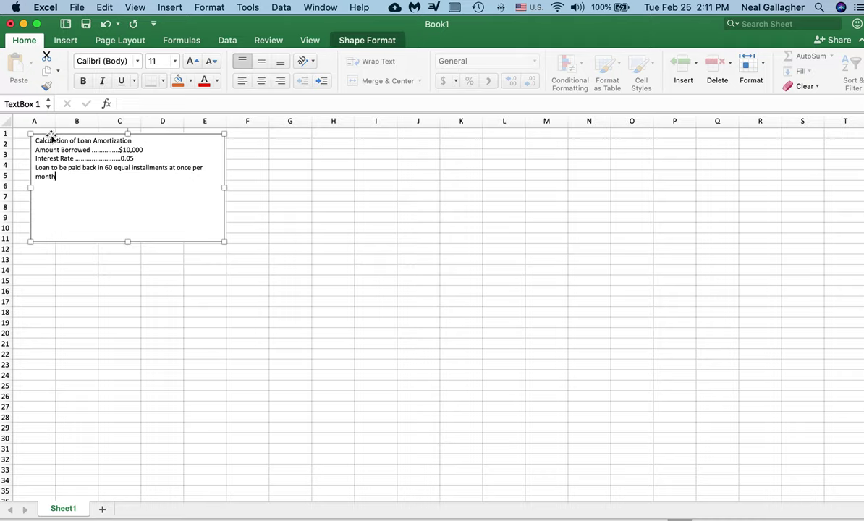
Set the text box wording to 18 pt and shrink the box to fit it.
drag(63, 176, 32, 136)
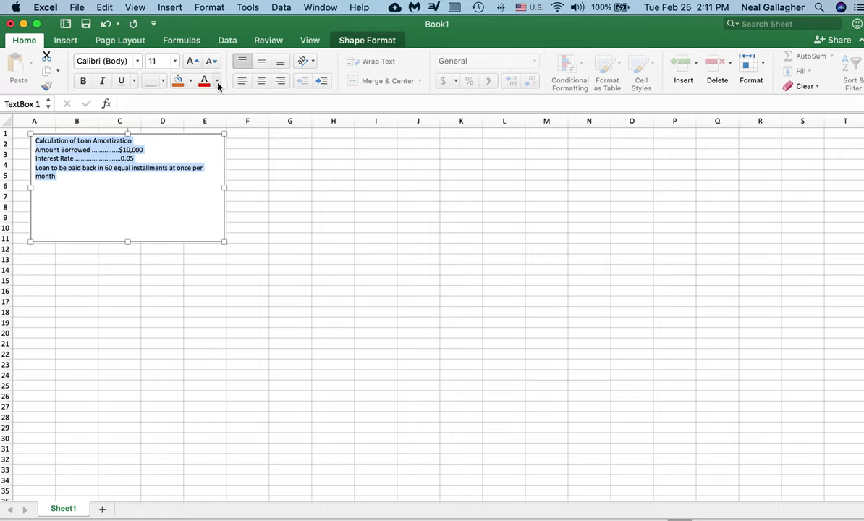
click(175, 62)
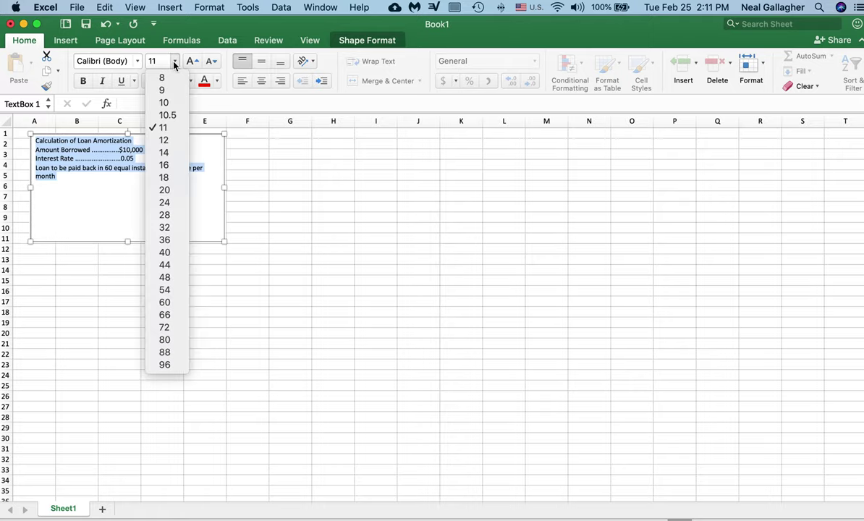
click(171, 178)
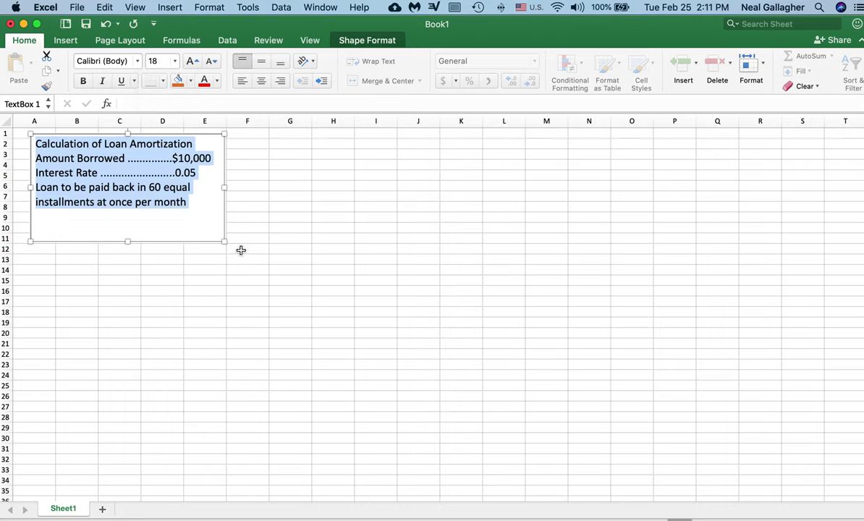
drag(225, 241, 226, 213)
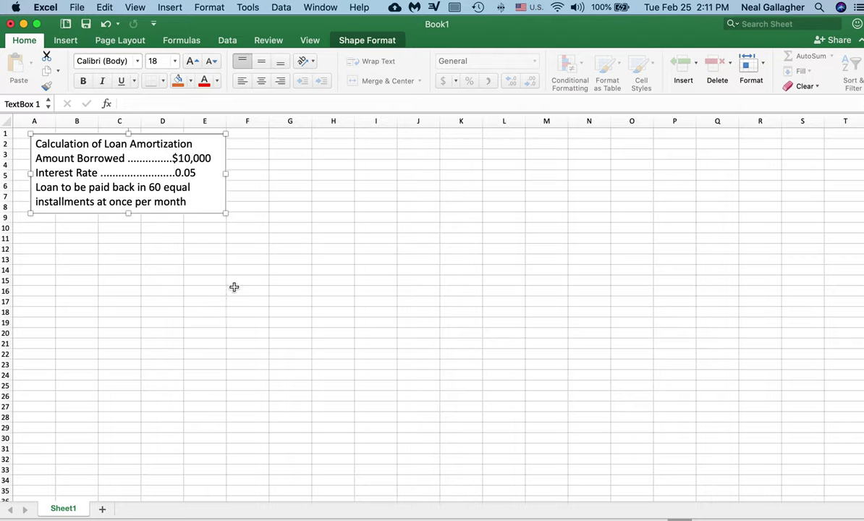
Give the text box a light grey fill.
click(201, 192)
click(191, 81)
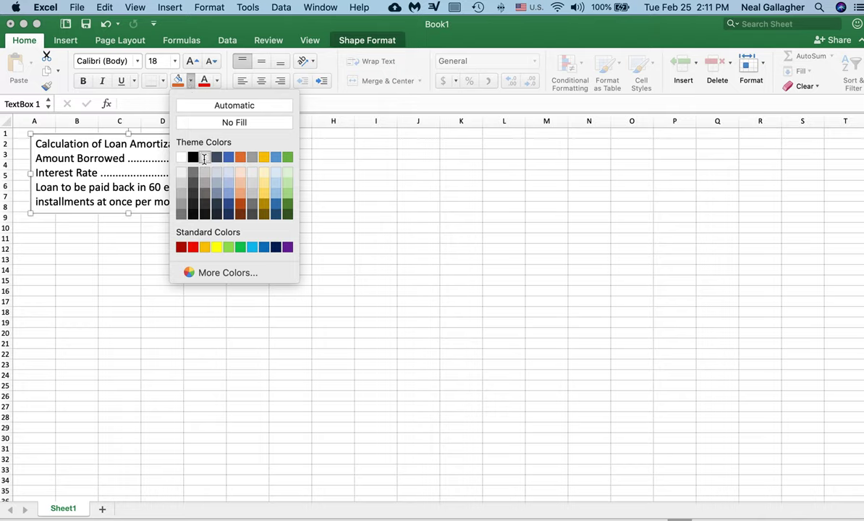
click(205, 158)
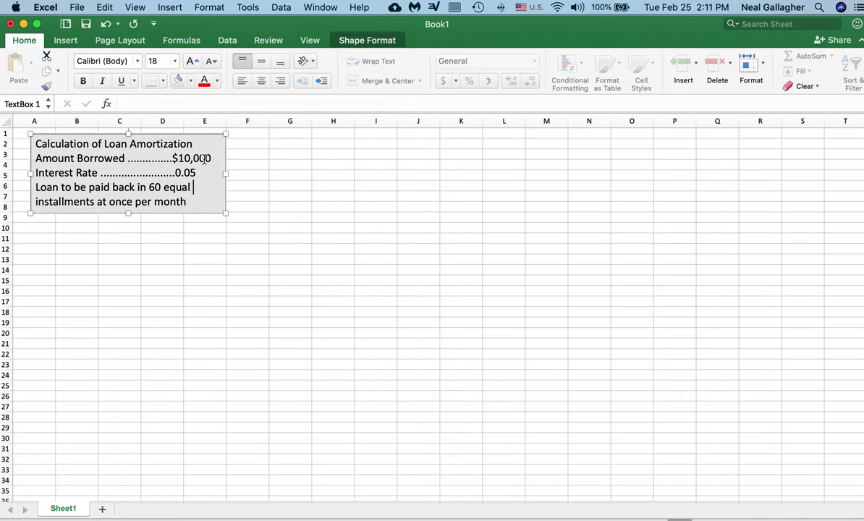
click(285, 188)
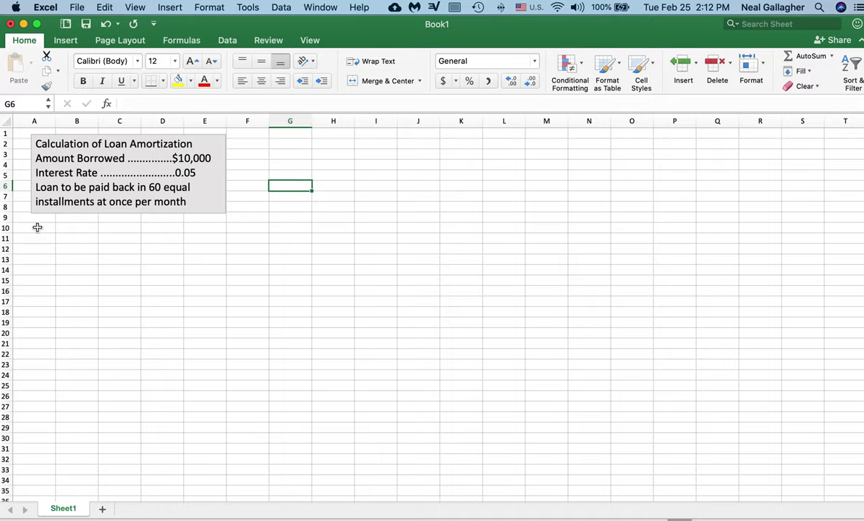
Enter the label Principal in A10 and 10,000 in B10, formatted as $10,000.00 currency.
click(37, 228)
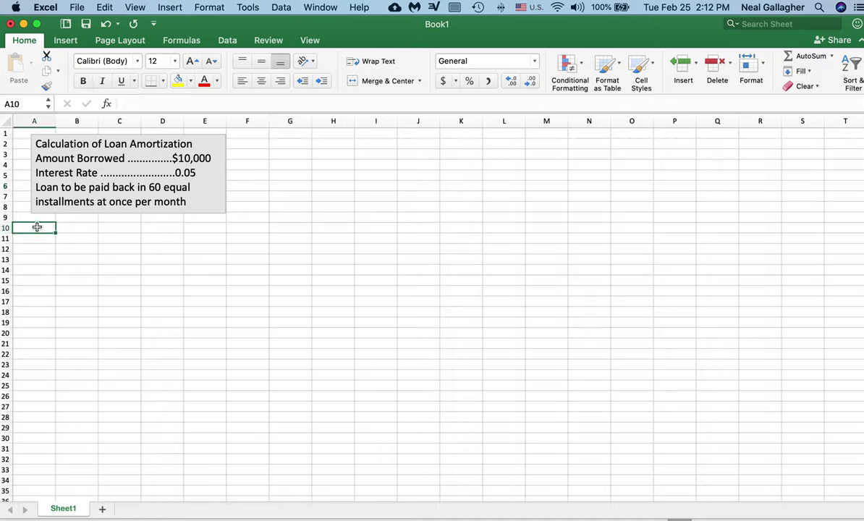
text(Principal)
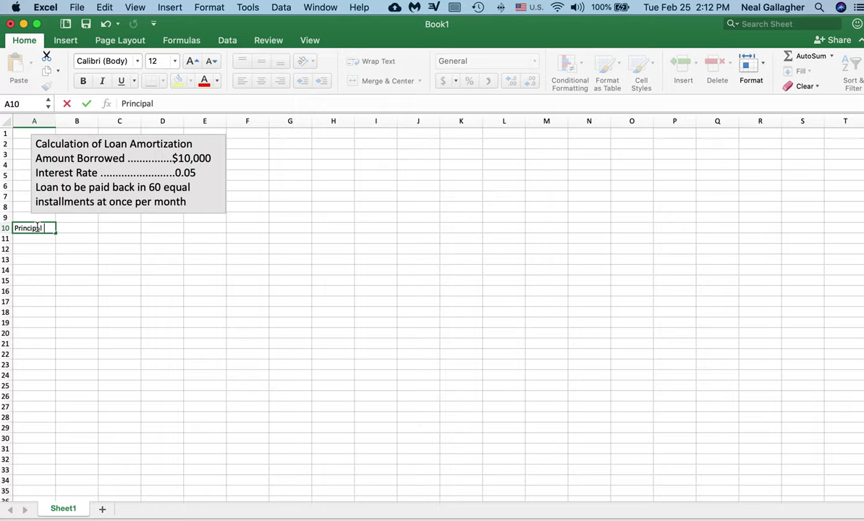
click(74, 228)
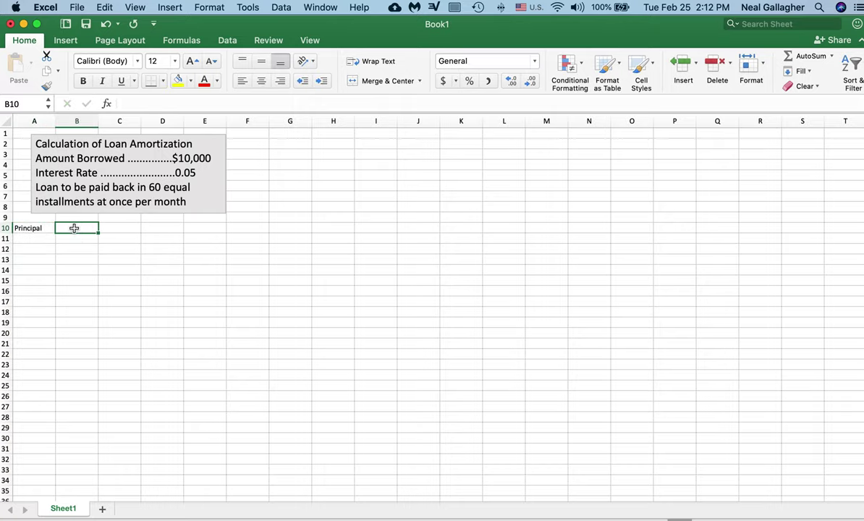
text(10,)
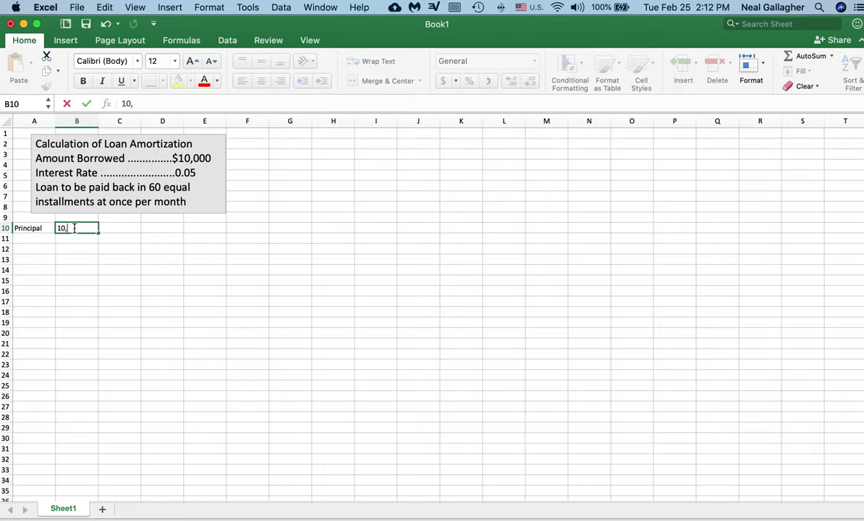
text(000)
key(Return)
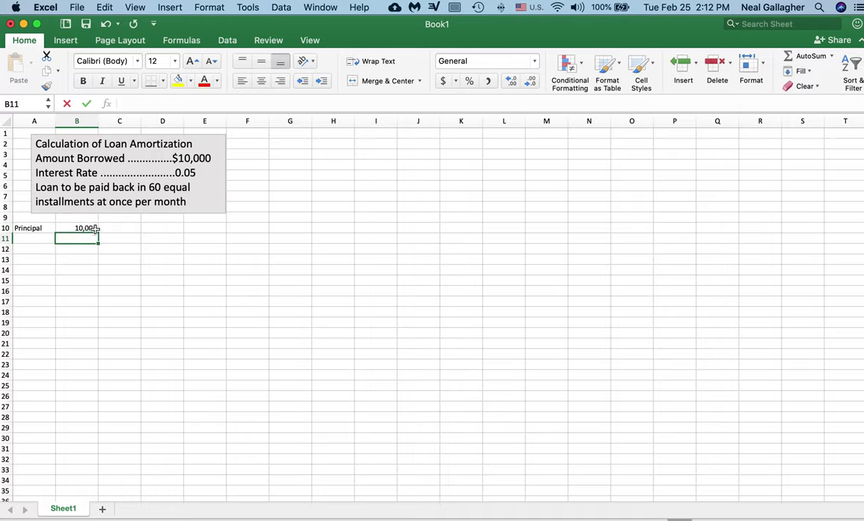
click(89, 228)
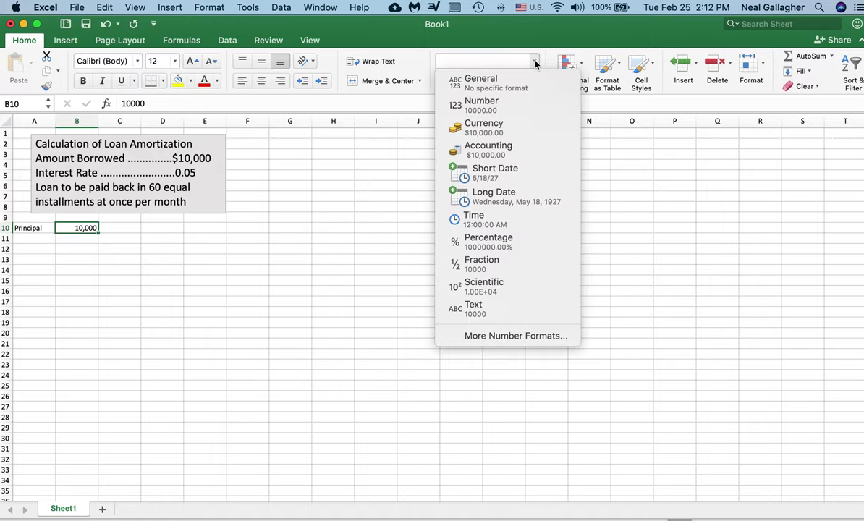
click(518, 131)
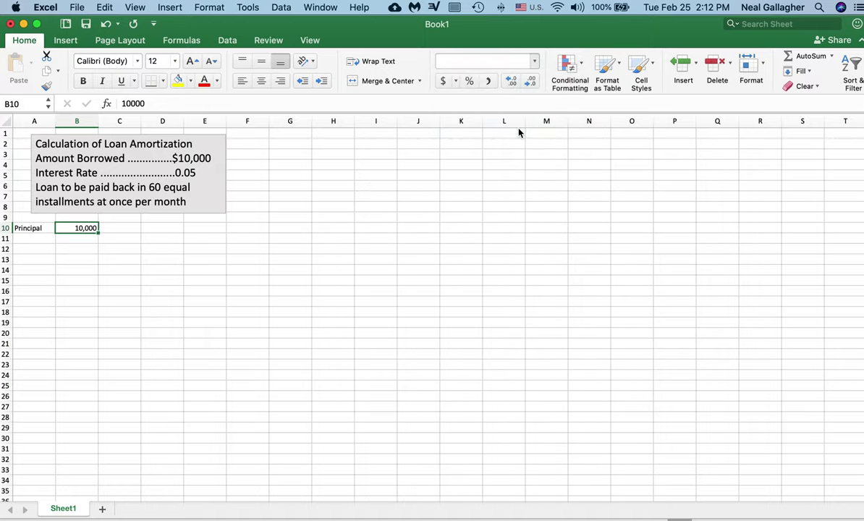
click(34, 240)
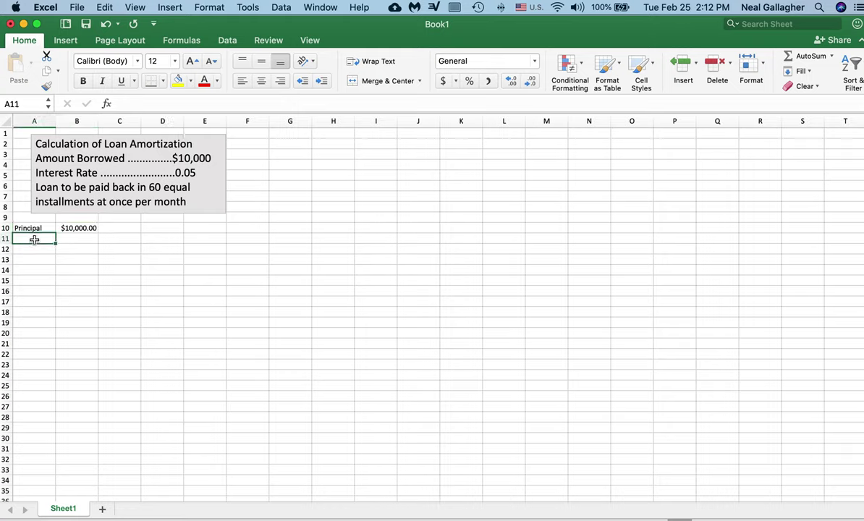
Label A11 Interest and enter the rate 0.05 in B11.
text(Inter)
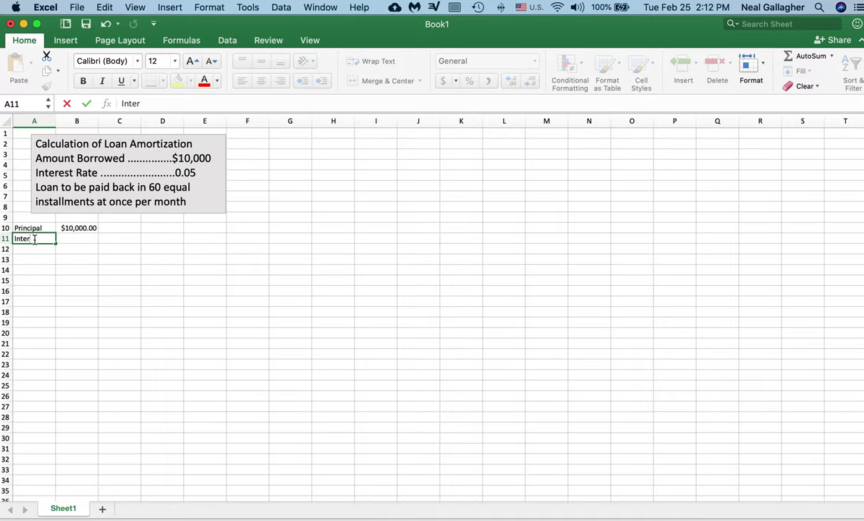
text(est)
click(84, 239)
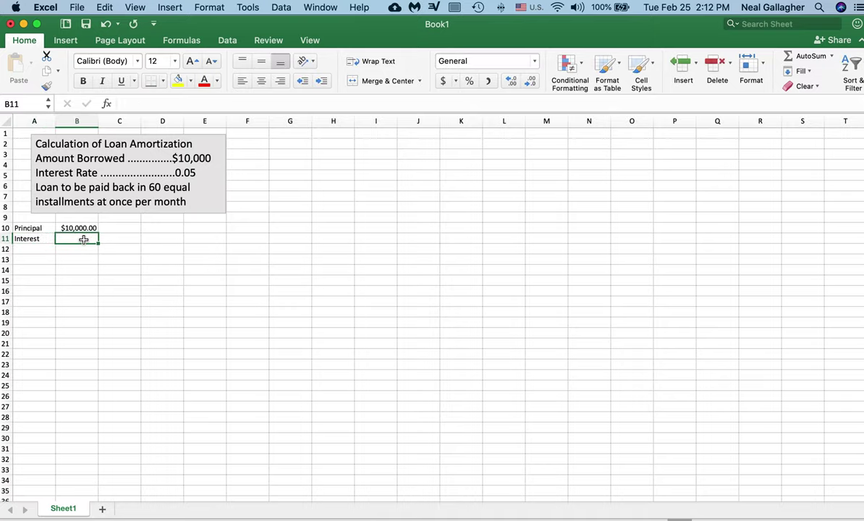
text(0.0)
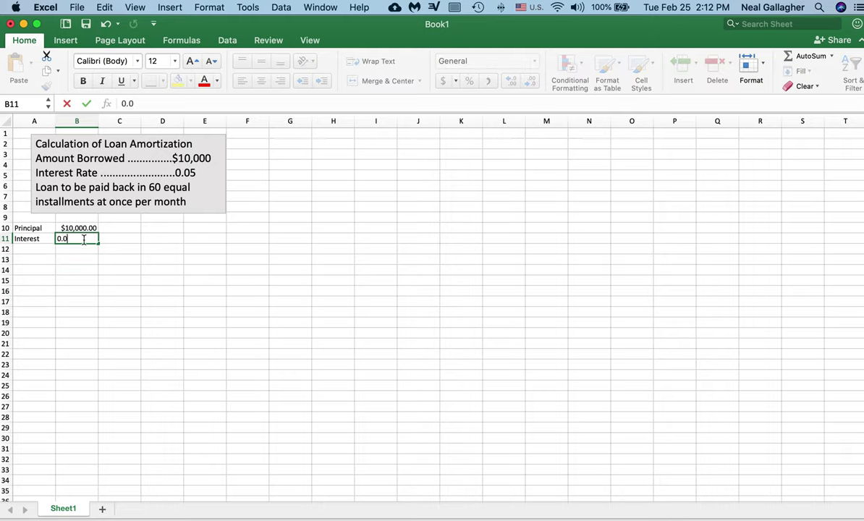
text(5)
key(Return)
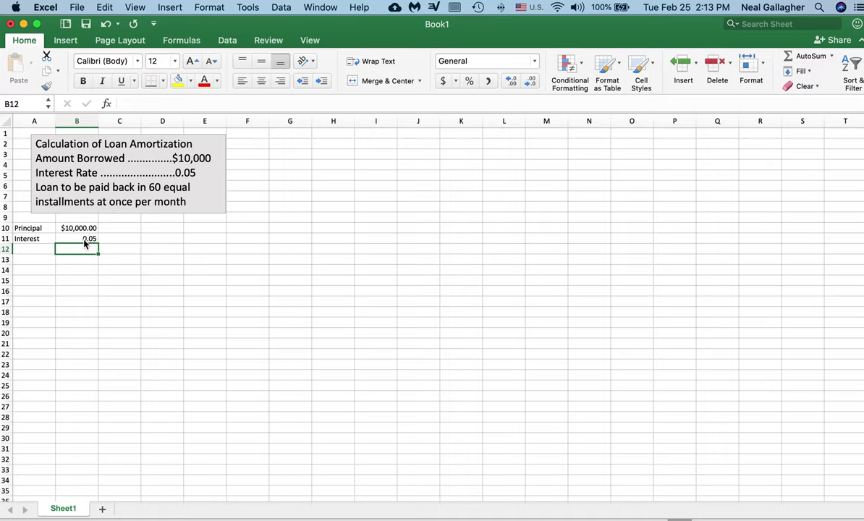
Enter the headers Month, Payment and Interest in A13 through C13.
click(34, 251)
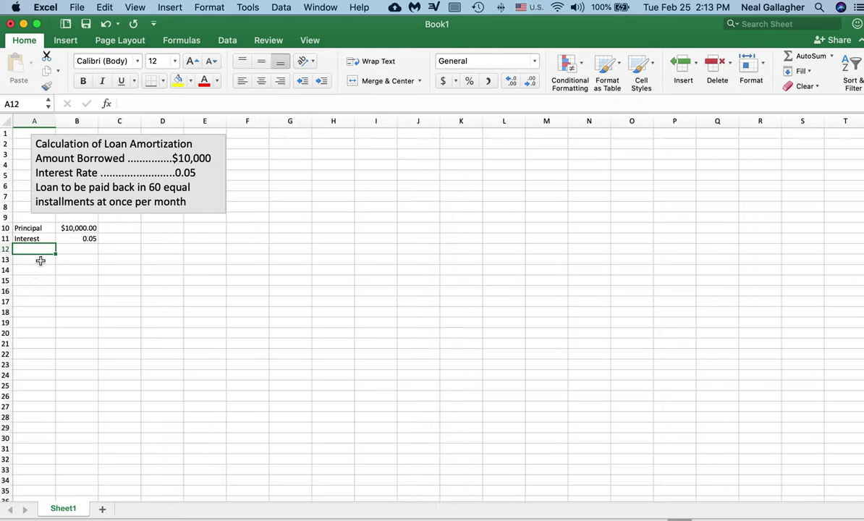
click(40, 261)
text(Month)
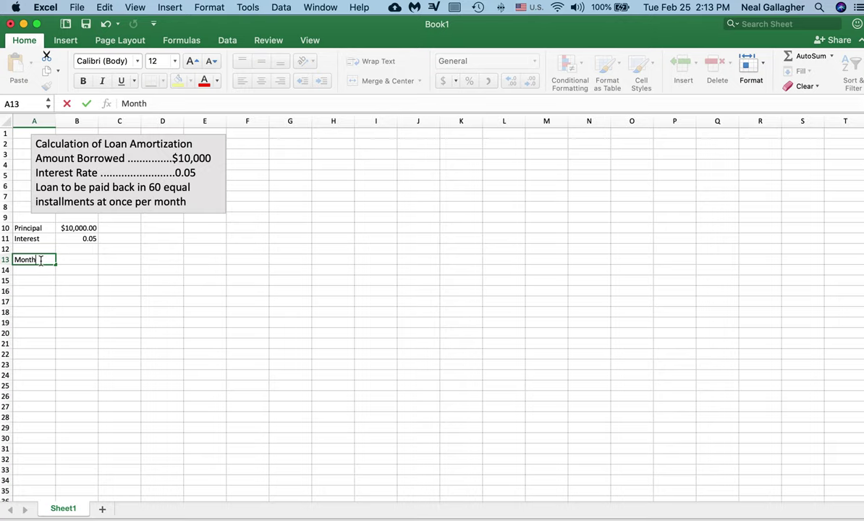
click(81, 260)
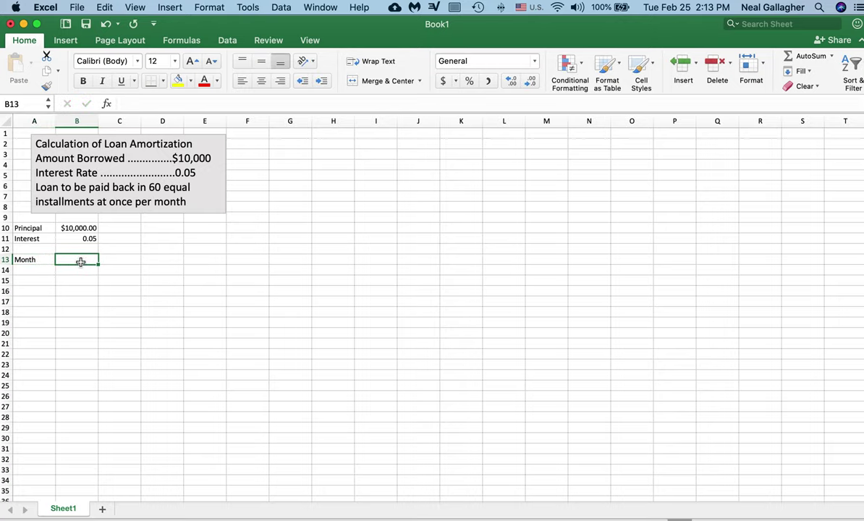
text(Payment)
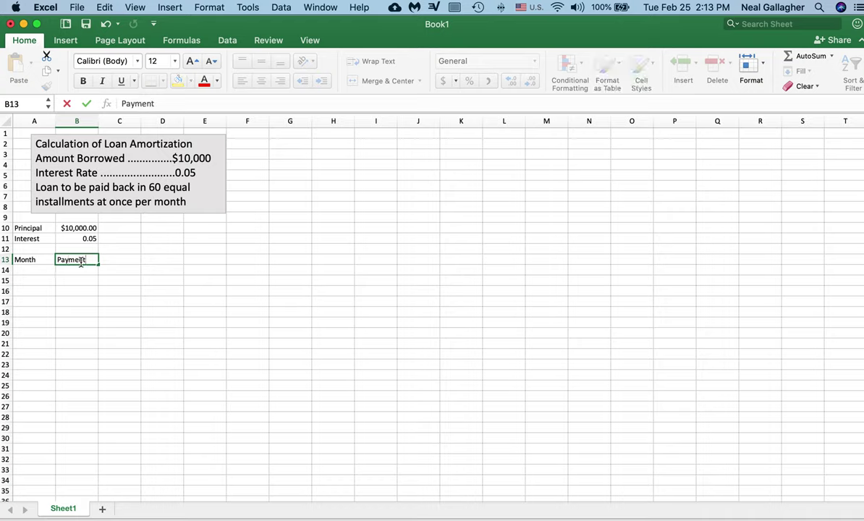
click(115, 261)
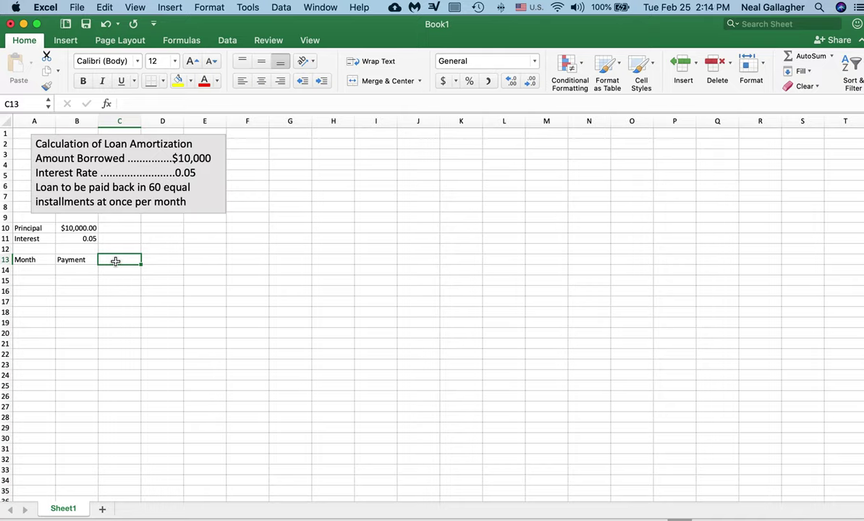
text(Intere)
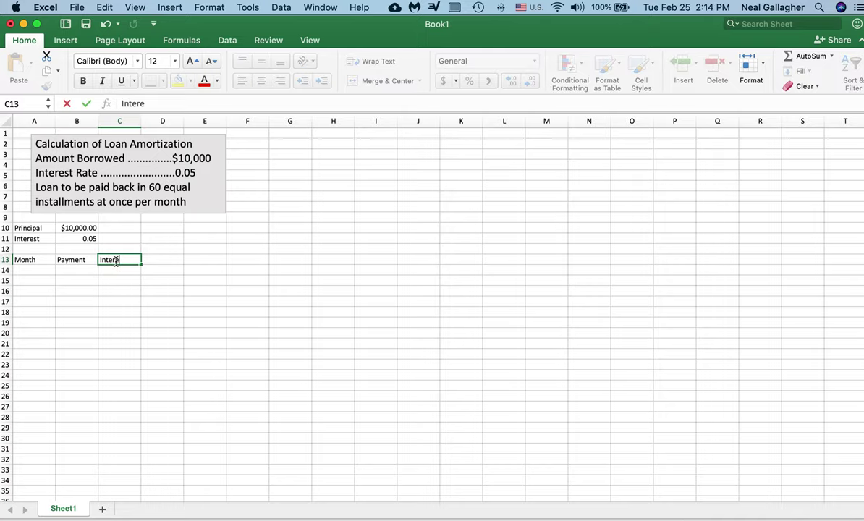
text(st)
click(175, 260)
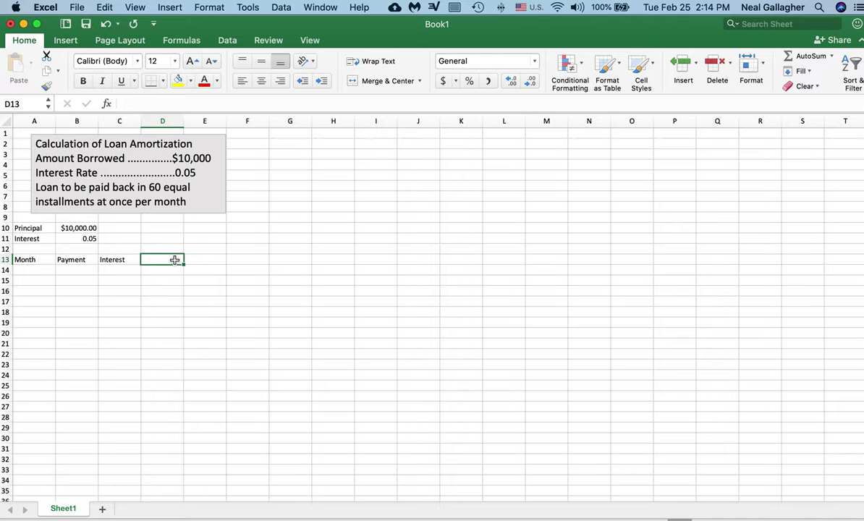
Add Principal reduction in D13, widen column D to fit, and Principal in E13.
text(Prin)
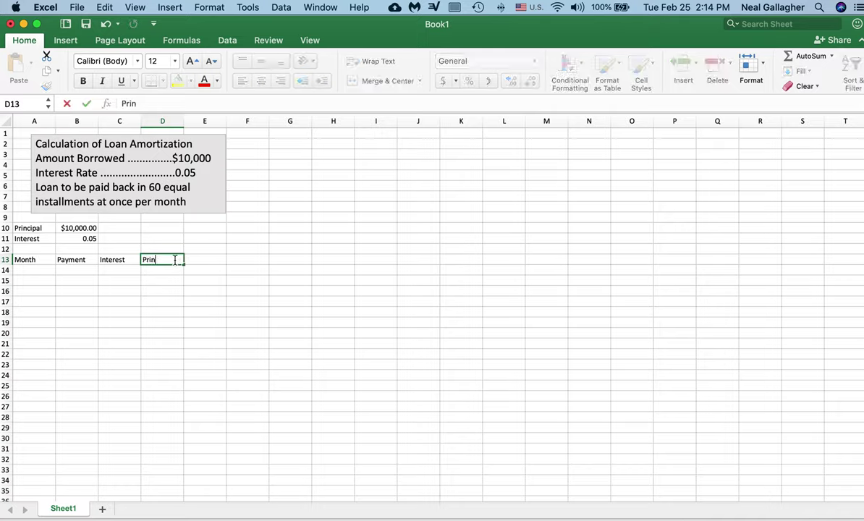
text(cipal reduction)
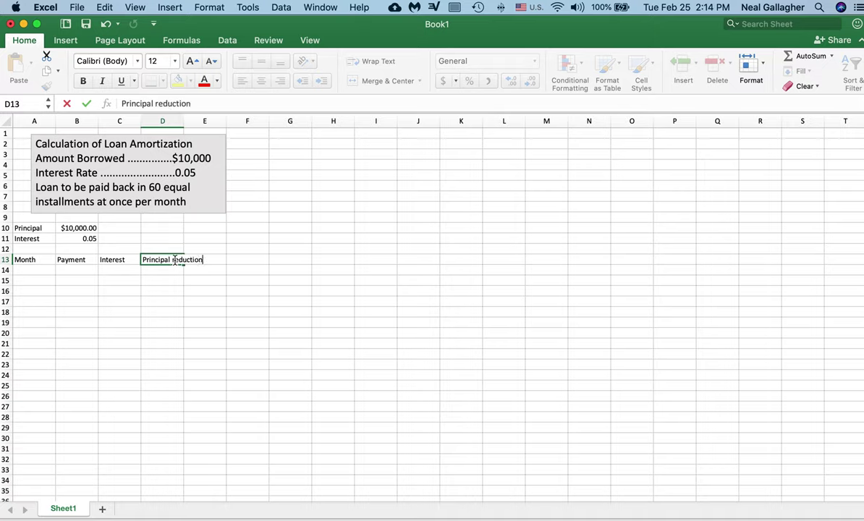
key(Return)
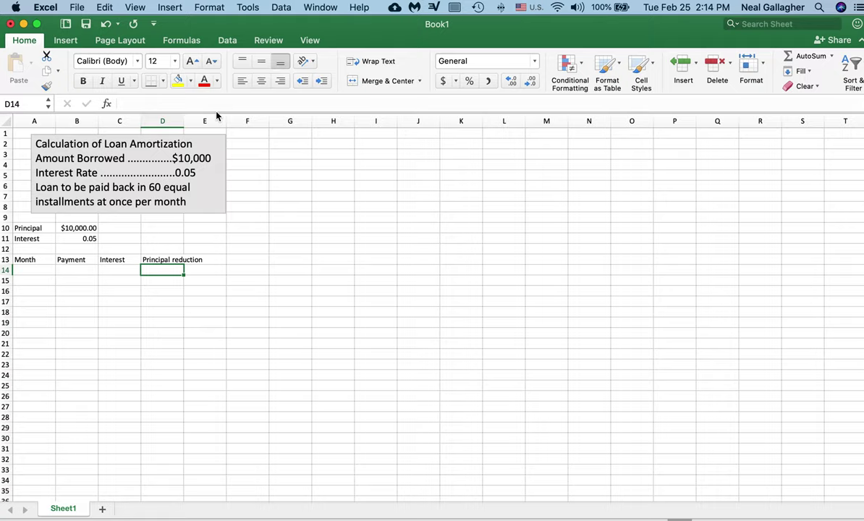
drag(184, 121, 205, 120)
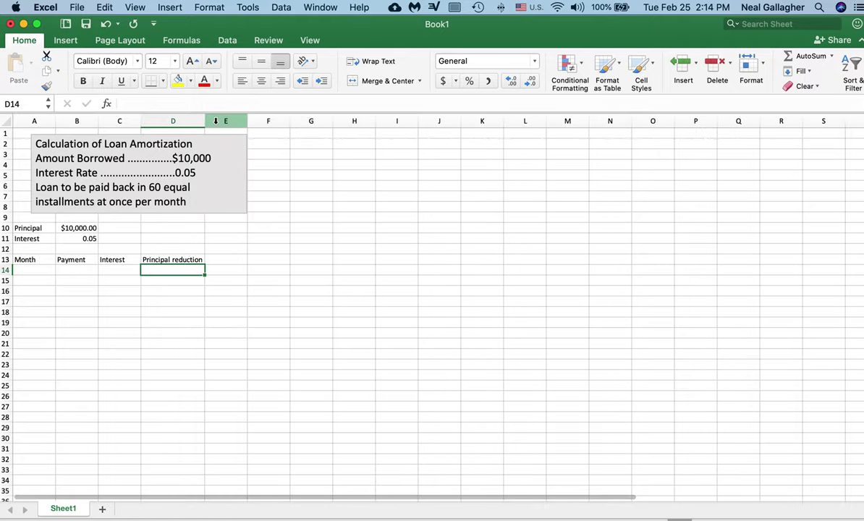
click(226, 260)
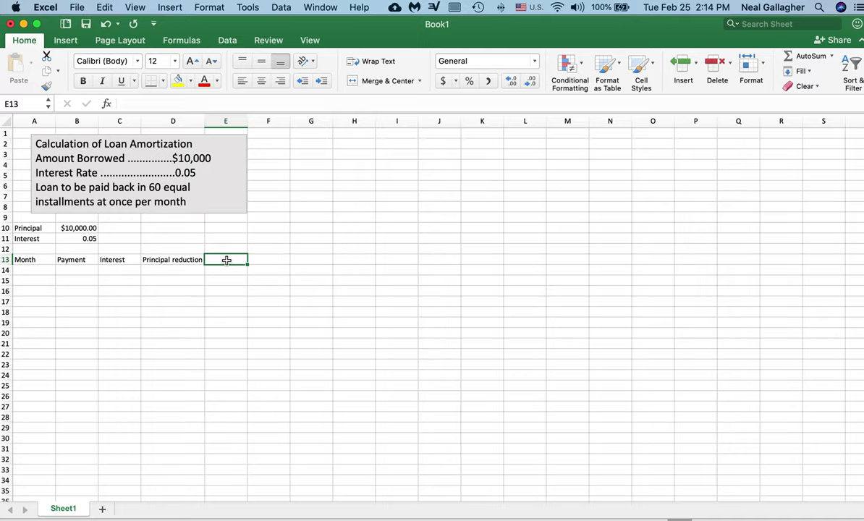
text(Princ)
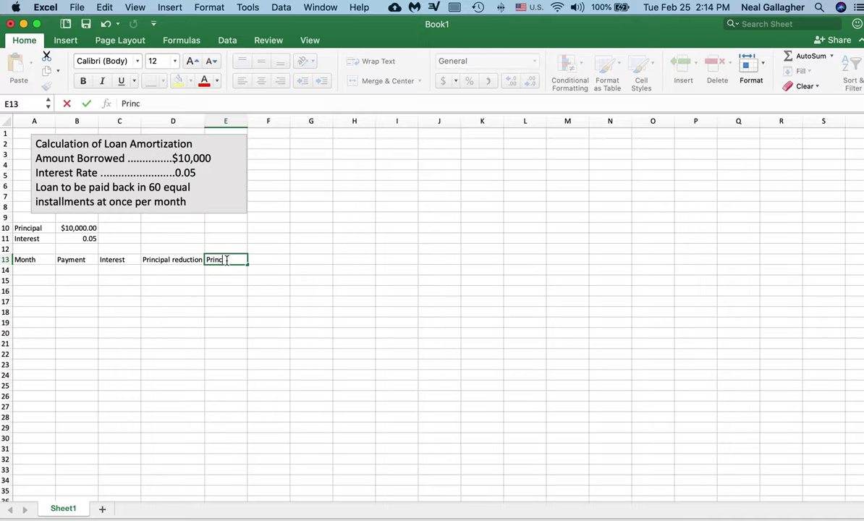
text(ipal)
click(27, 270)
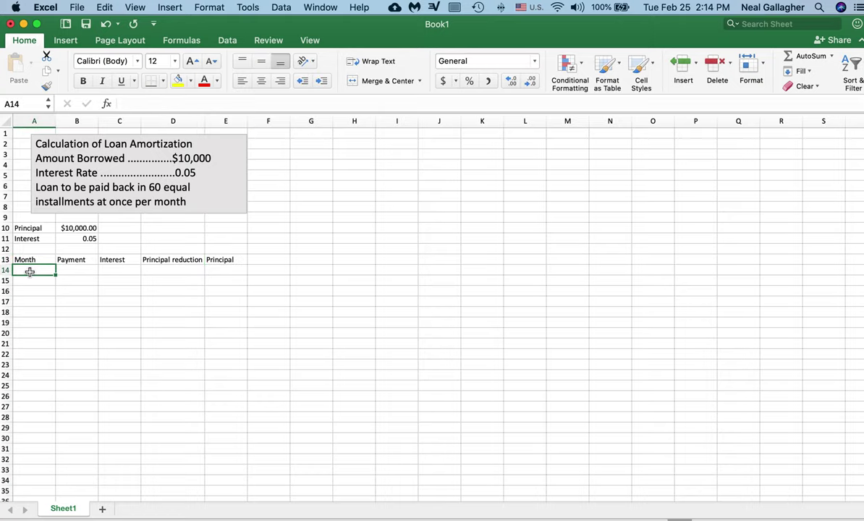
Enter month 0 in A14 and a $10,000.00 currency starting principal in E14.
text(0)
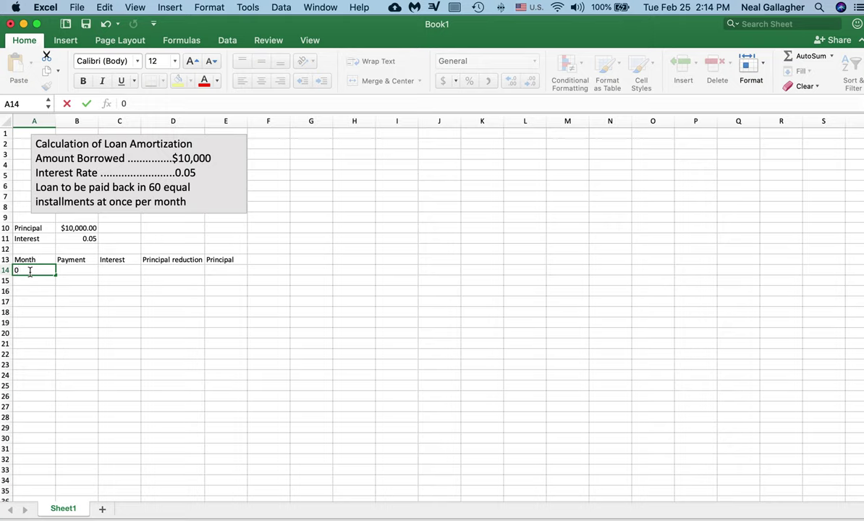
click(222, 271)
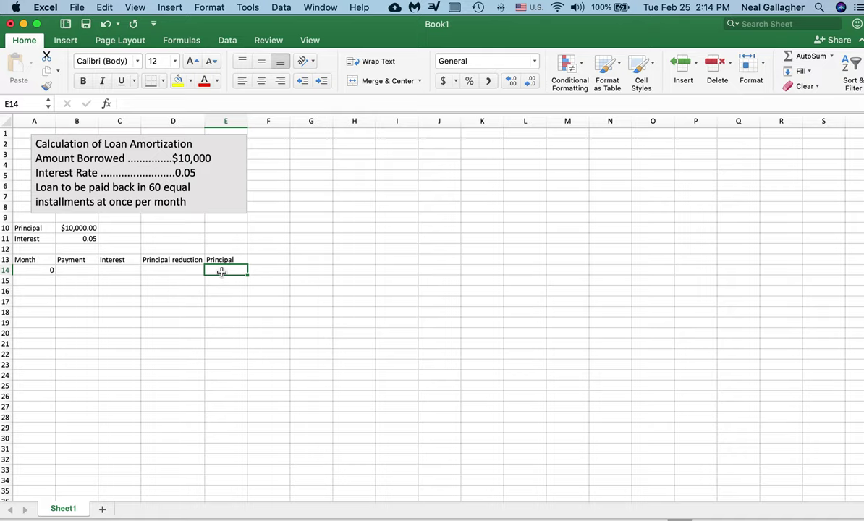
text(10,000)
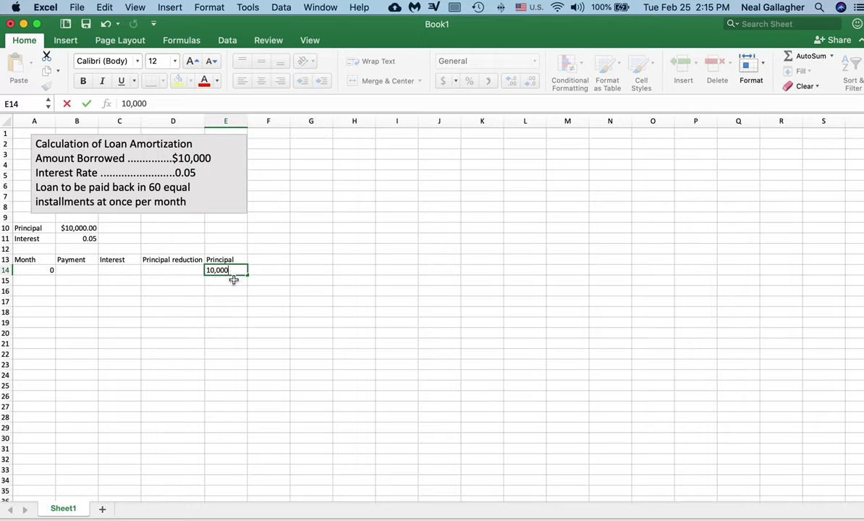
click(234, 283)
click(236, 270)
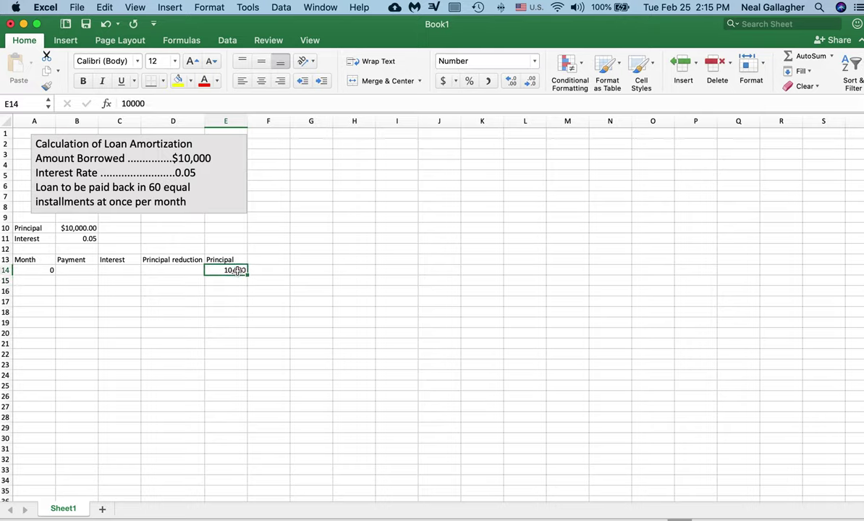
click(535, 64)
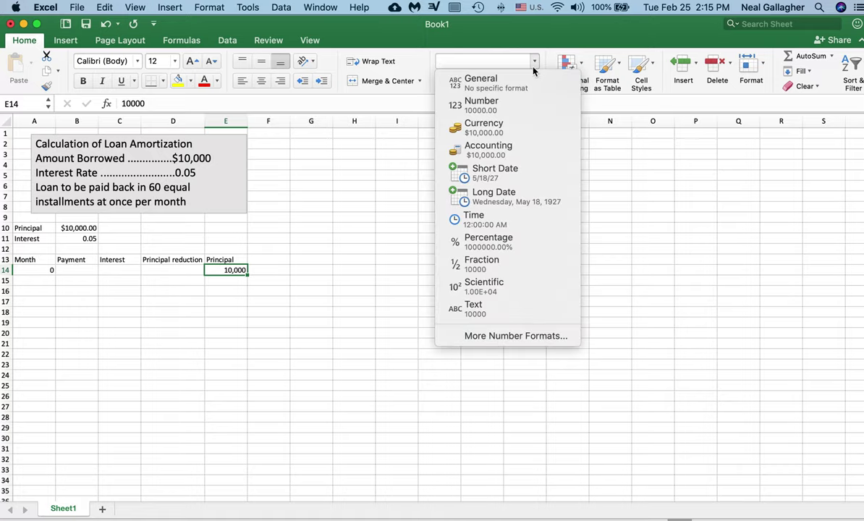
click(513, 129)
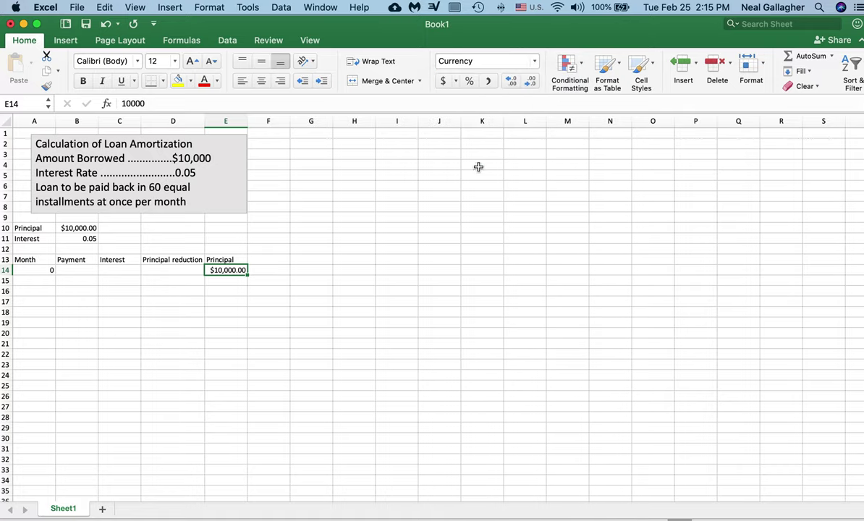
click(40, 283)
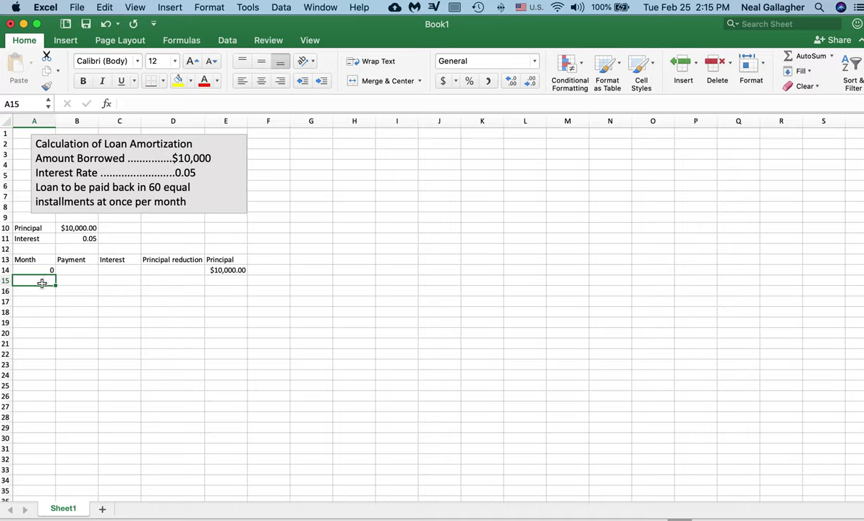
Enter 1 and 2 in A14:A15 and fill the month numbers down to 60 in A73.
click(51, 272)
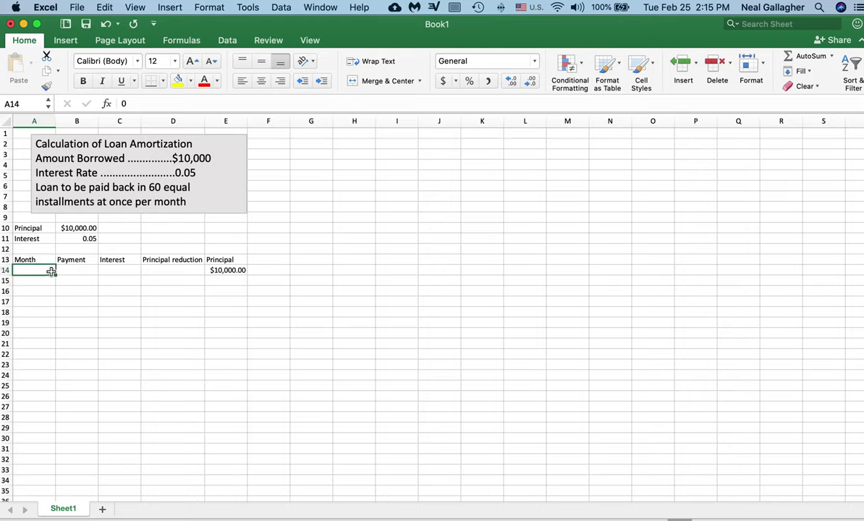
text(1)
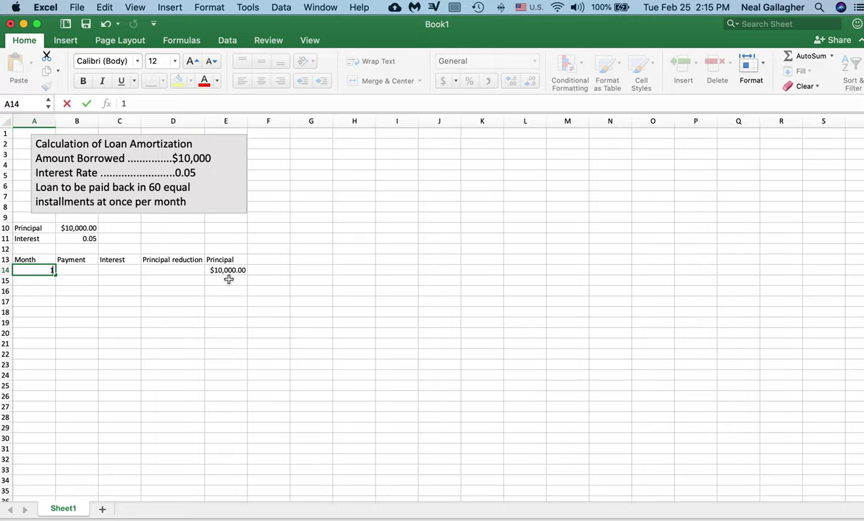
click(45, 284)
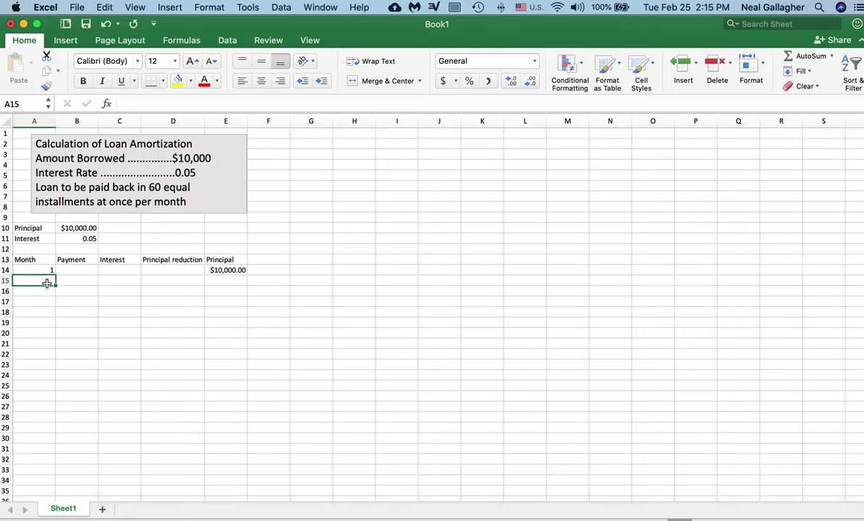
text(2)
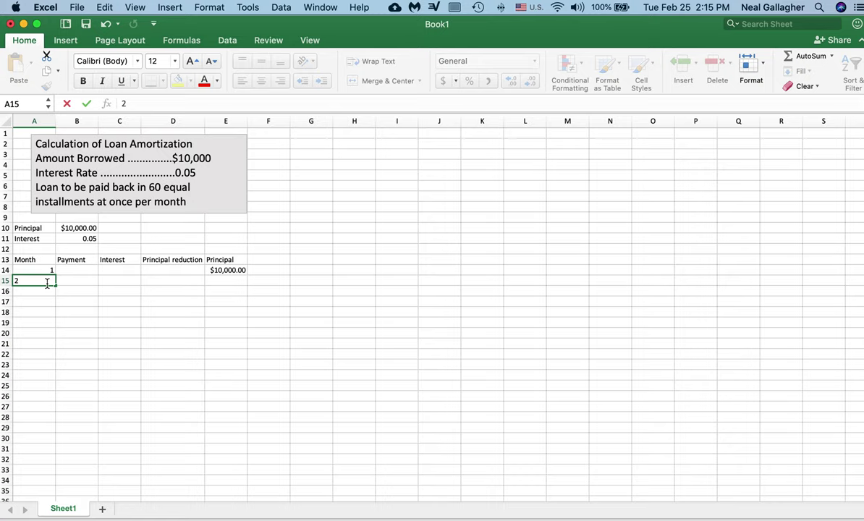
key(Return)
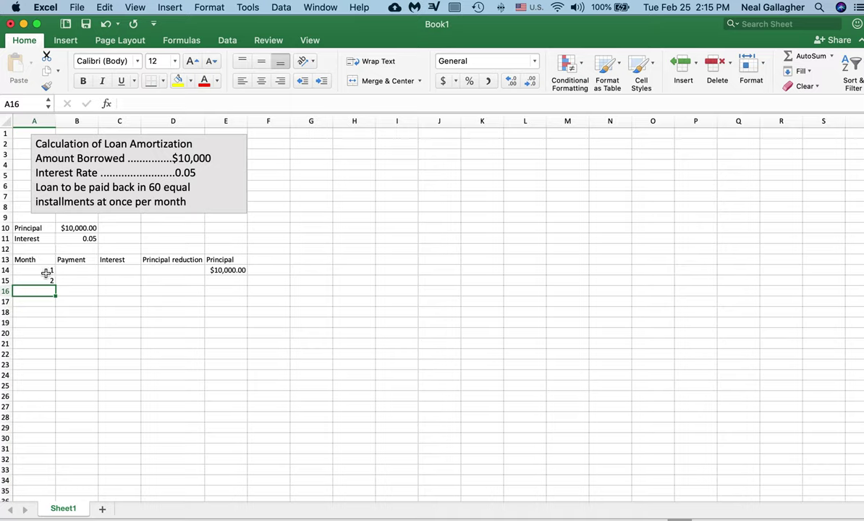
click(45, 270)
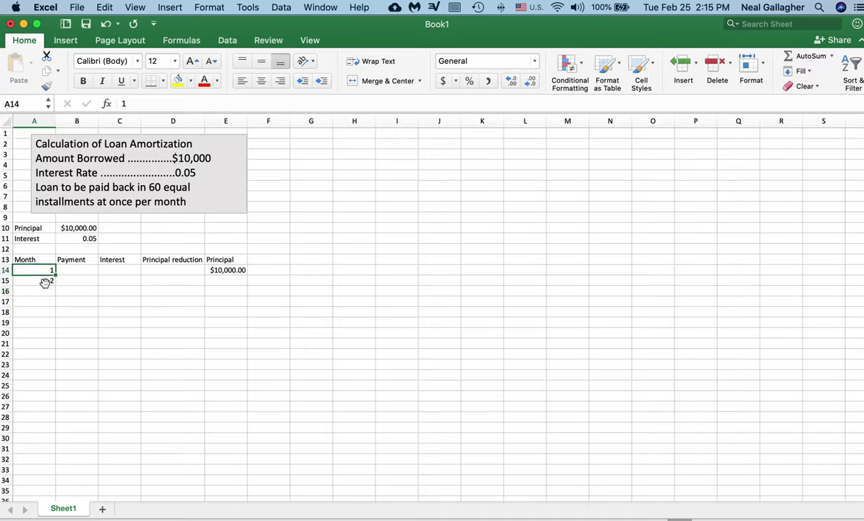
mouse_move(42, 267)
mouse_down()
mouse_move(66, 305)
mouse_move(63, 509)
mouse_up()
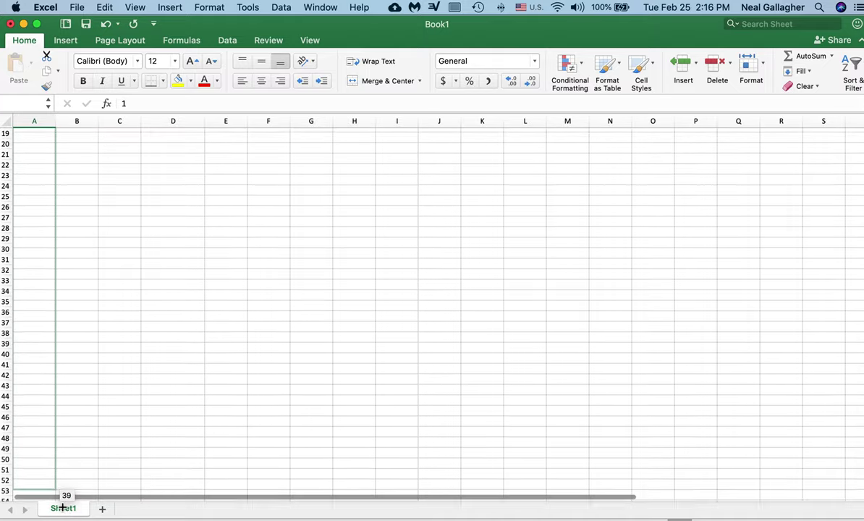
drag(63, 508, 53, 399)
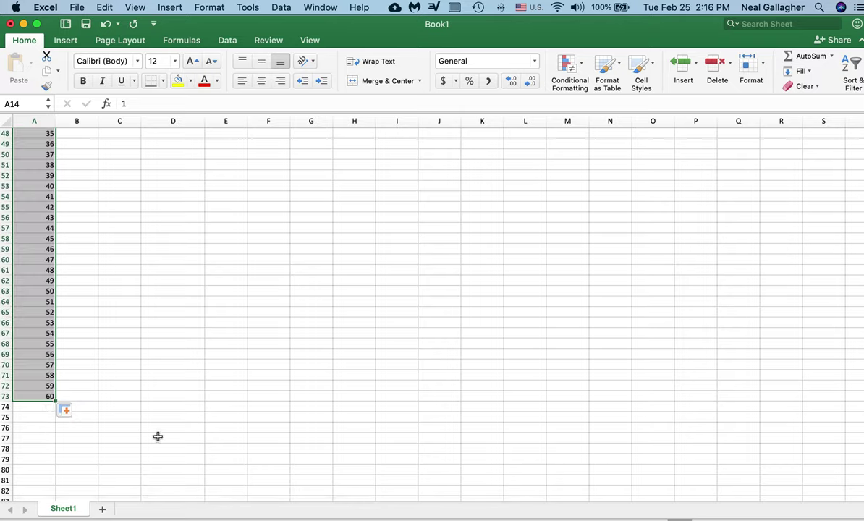
scroll(159, 438, up, 10)
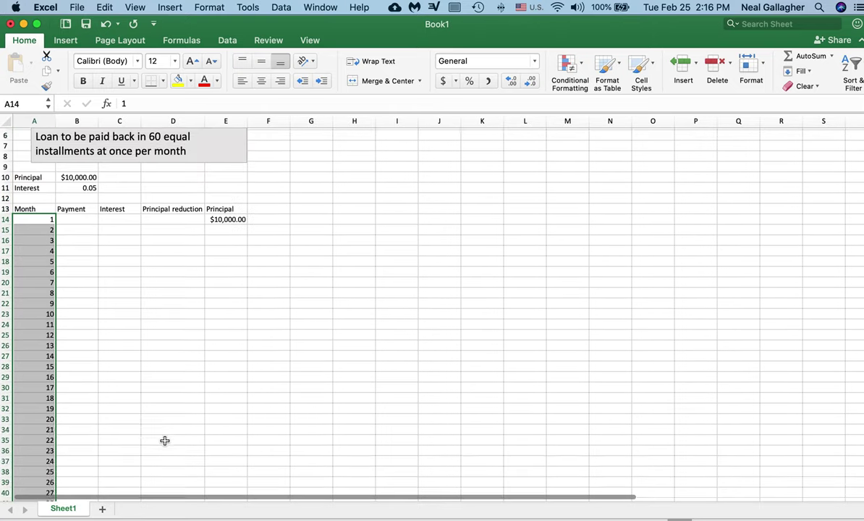
scroll(165, 441, up, 2)
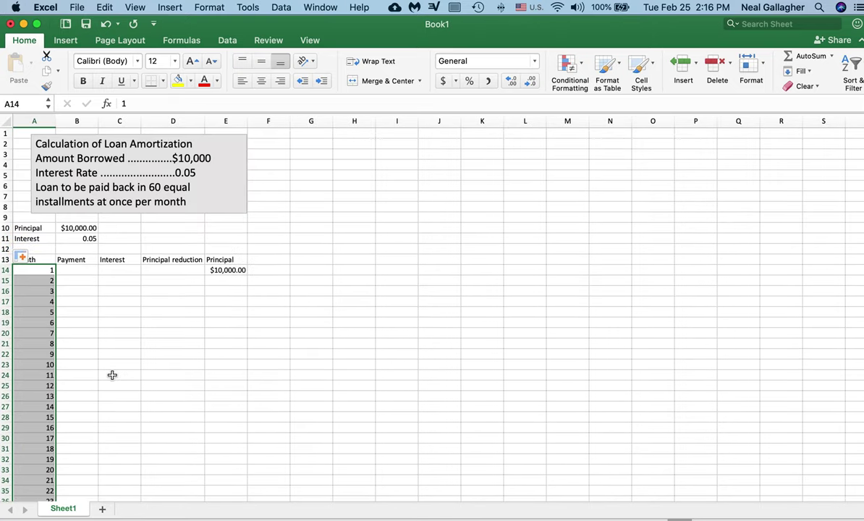
Enter 200 in B14 and format it as $200.00 currency.
click(89, 269)
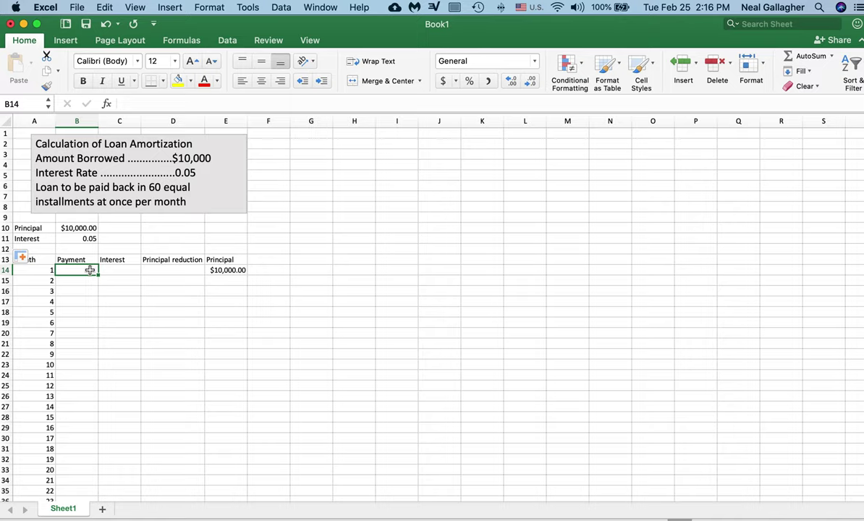
text(200)
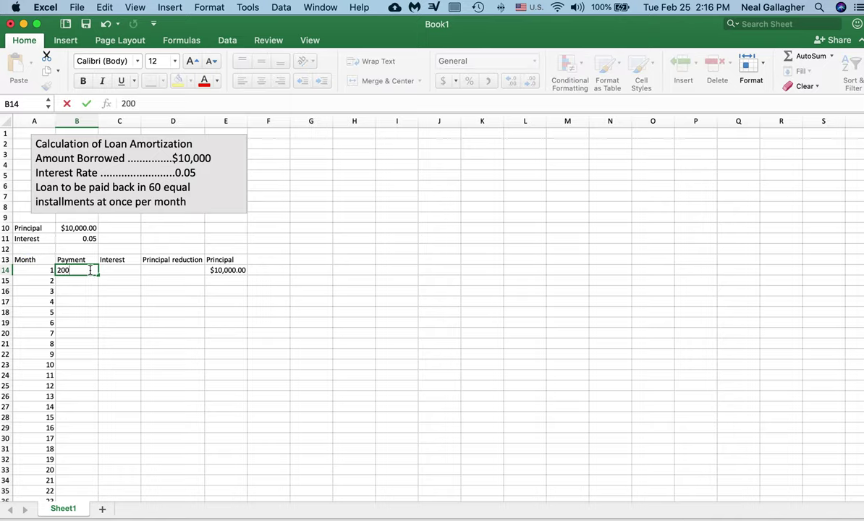
key(Return)
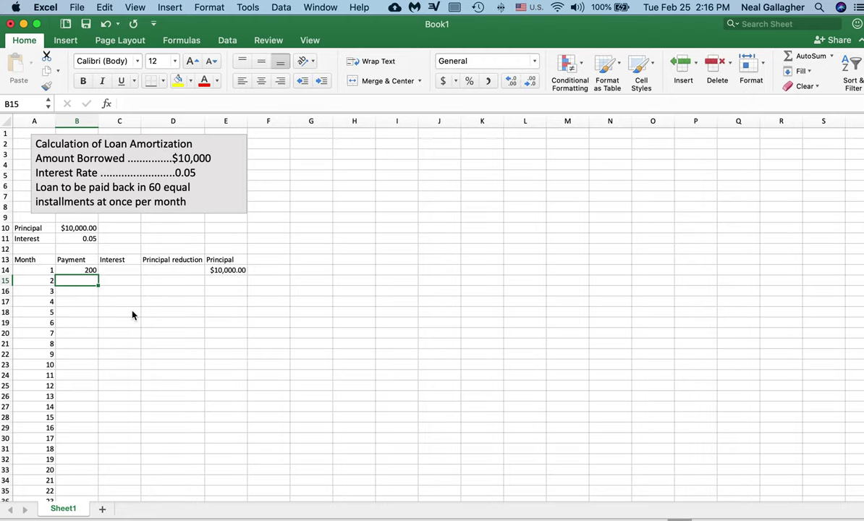
click(94, 270)
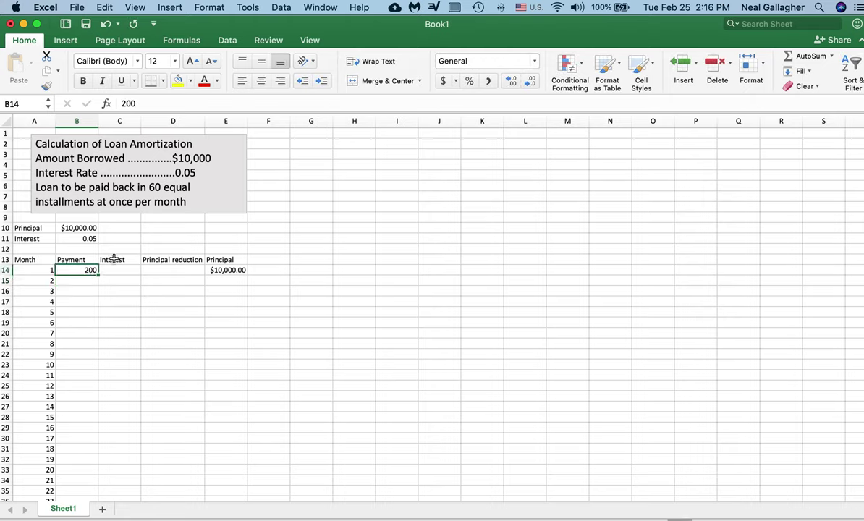
click(536, 64)
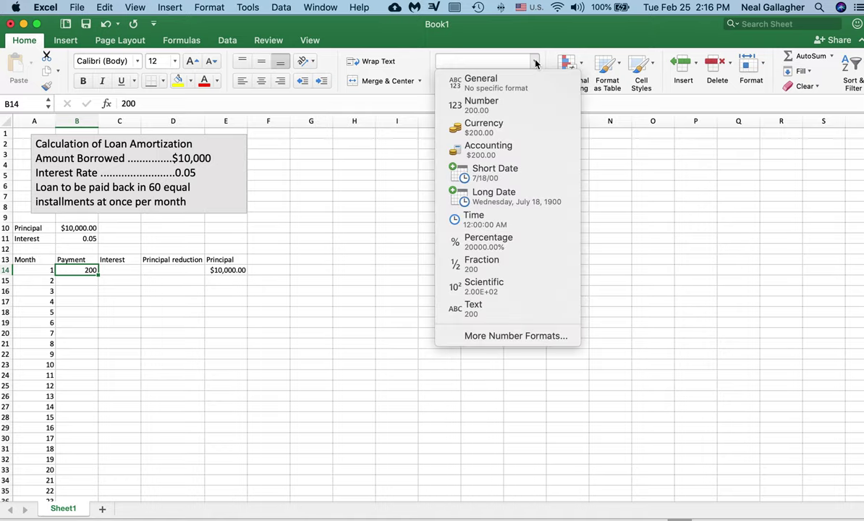
click(525, 129)
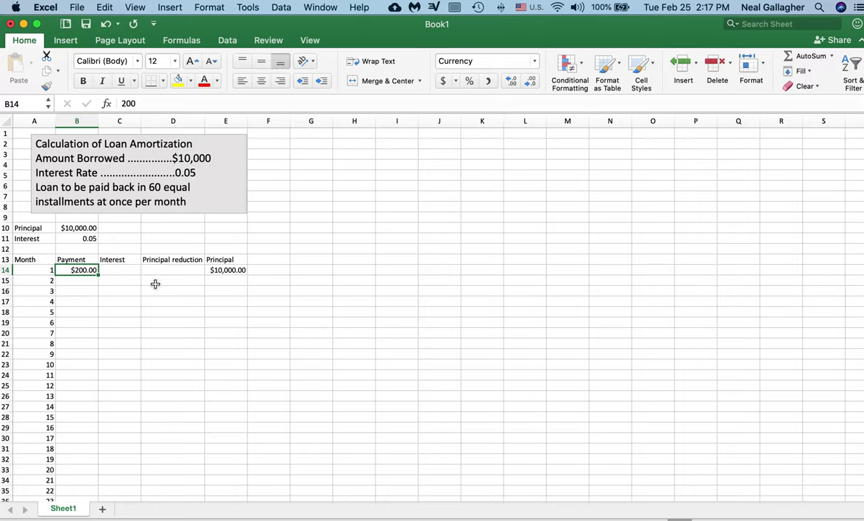
Enter month 1's interest formula =E14*B11/12 in C14.
click(124, 271)
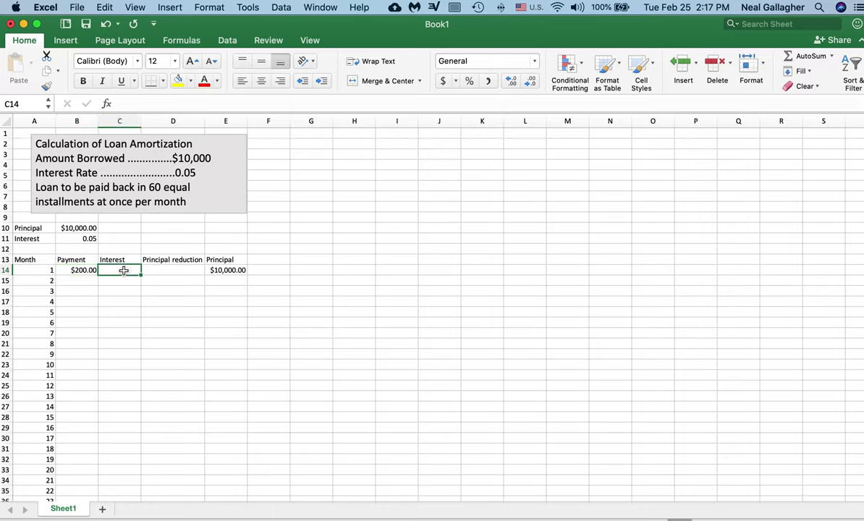
text(=)
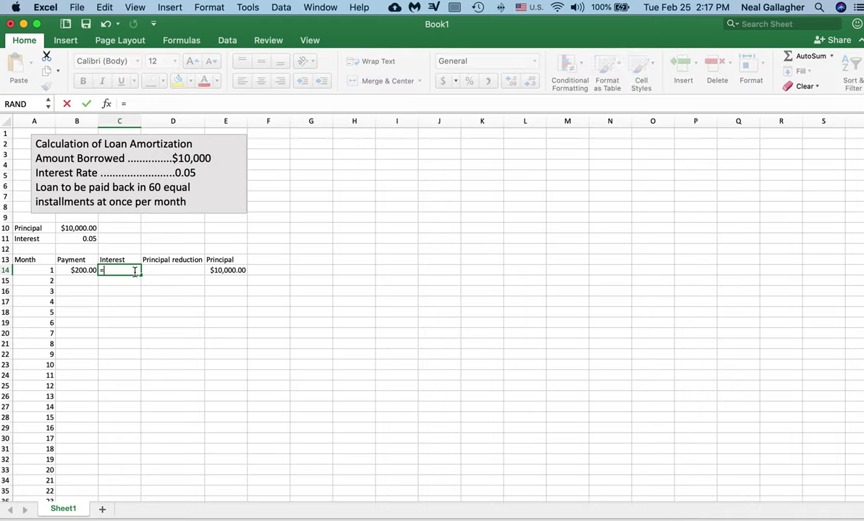
click(232, 271)
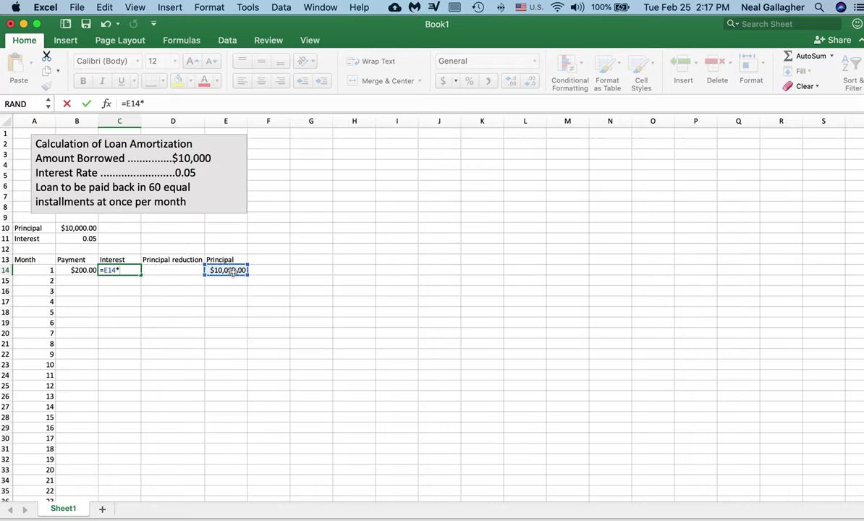
click(88, 238)
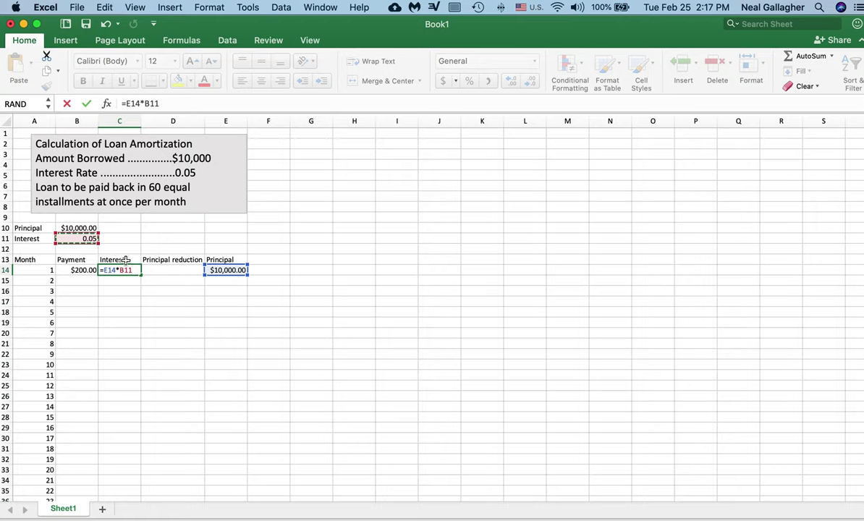
text(/12)
key(Return)
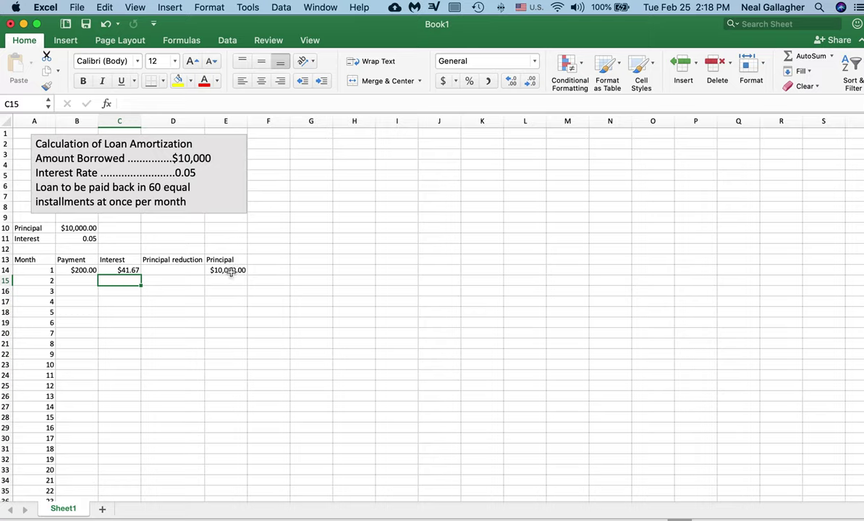
click(231, 272)
Clear the starting principal from E14.
key(Delete)
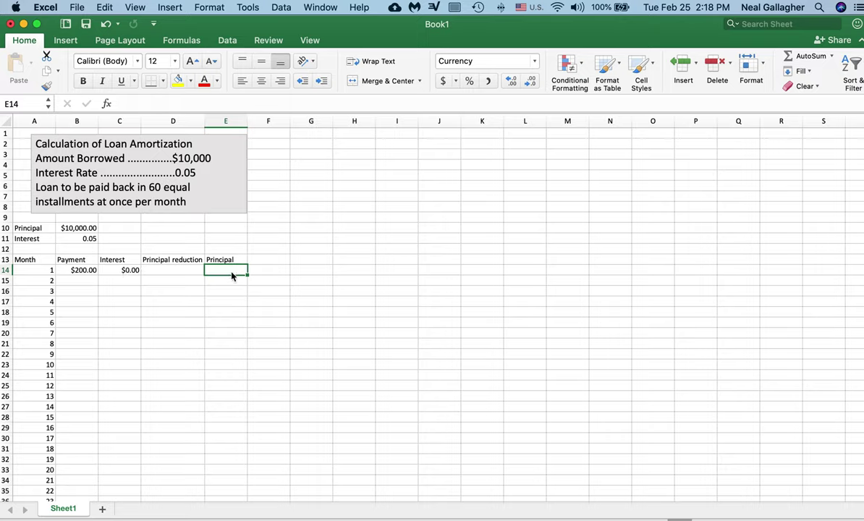
click(90, 229)
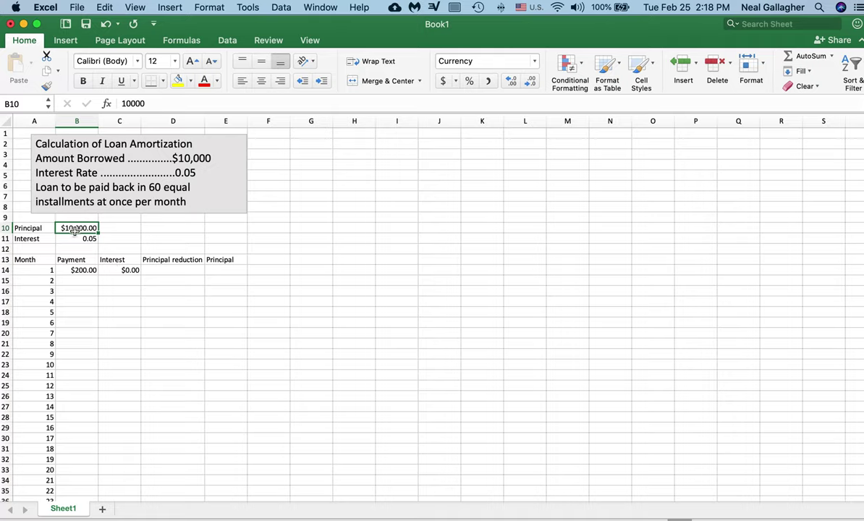
click(126, 270)
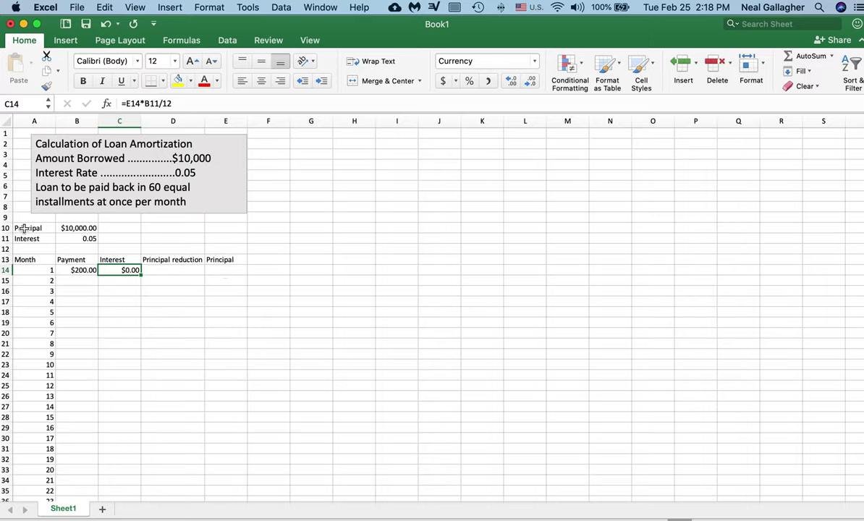
Change C14's formula to =B10*B11/12 so month 1 interest reads $41.67.
click(132, 104)
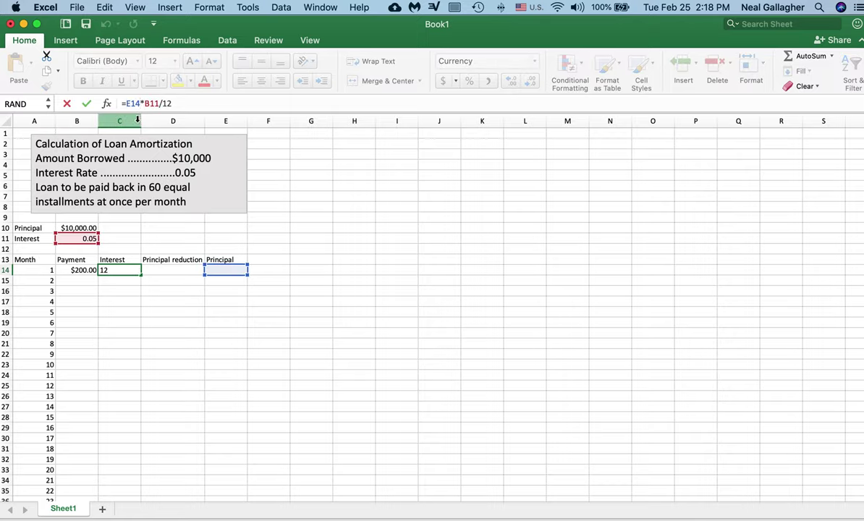
double_click(132, 103)
key(BackSpace)
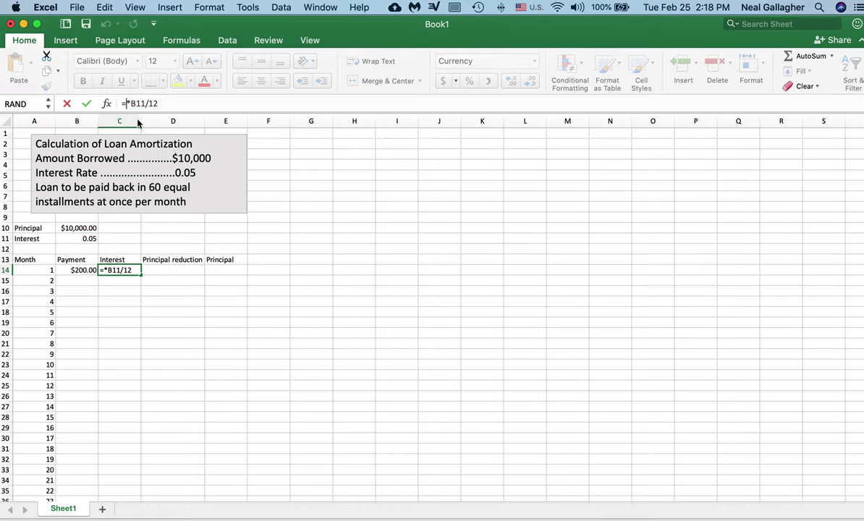
text(b)
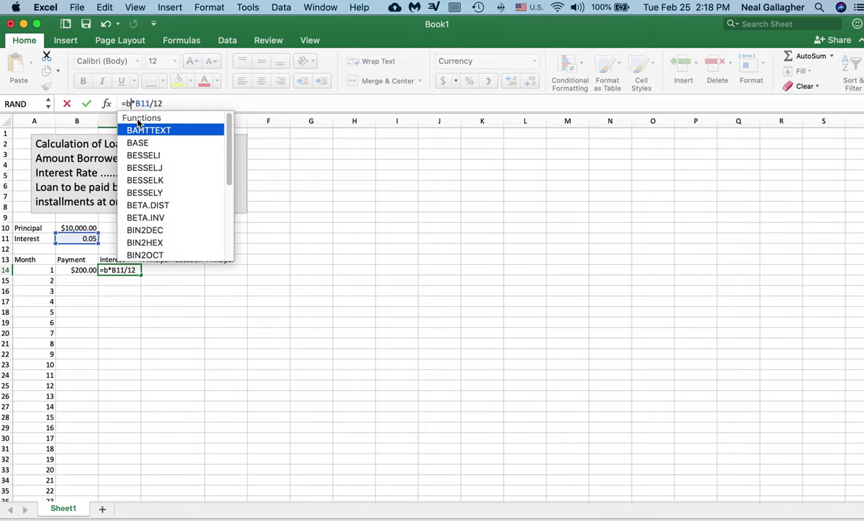
text(10)
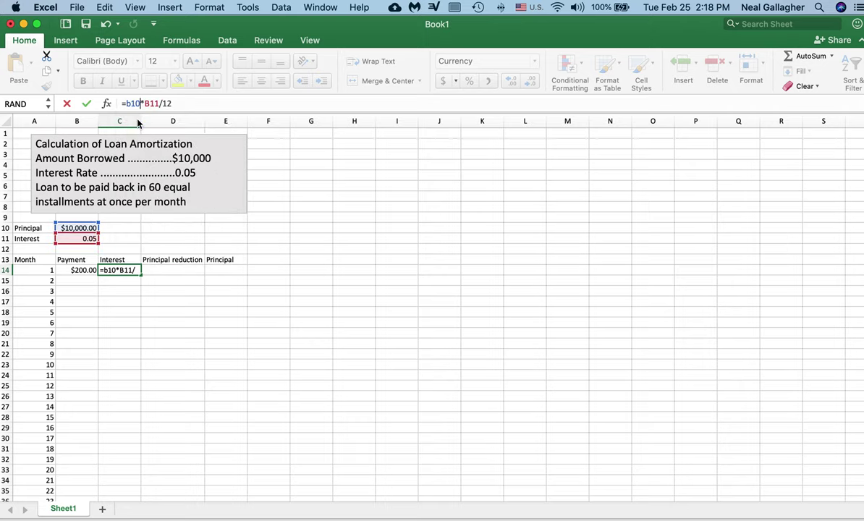
key(Return)
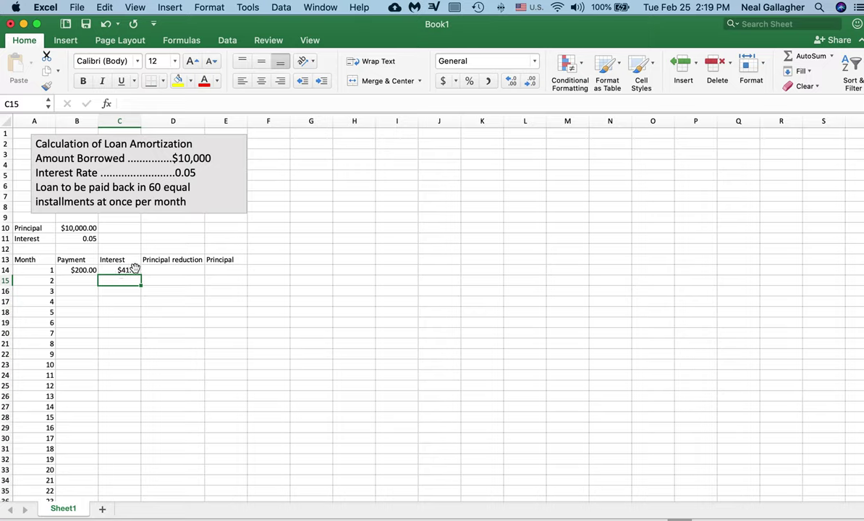
Enter =B14-C14 in D14 so month 1's principal reduction is $158.33.
click(158, 270)
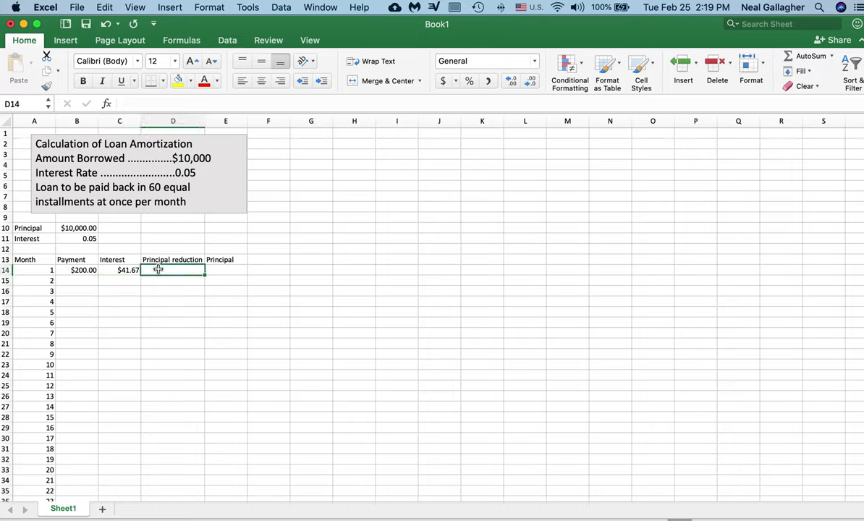
text(=)
click(79, 270)
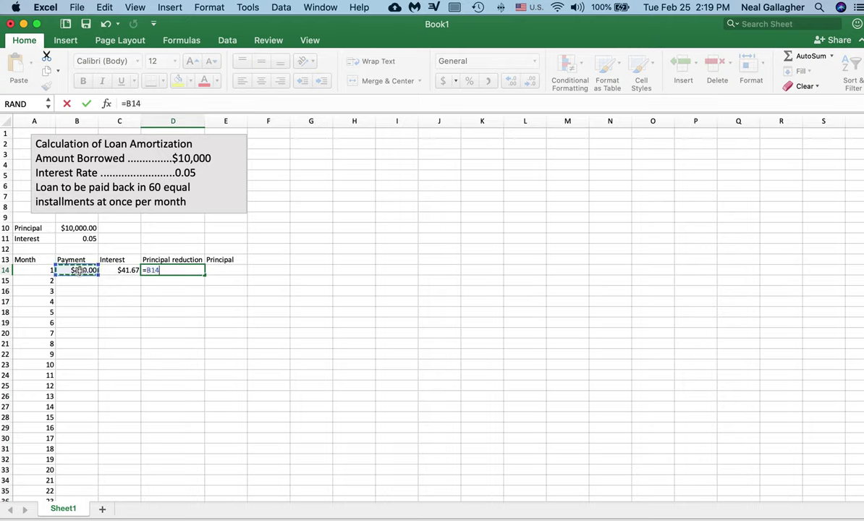
text(-)
click(123, 270)
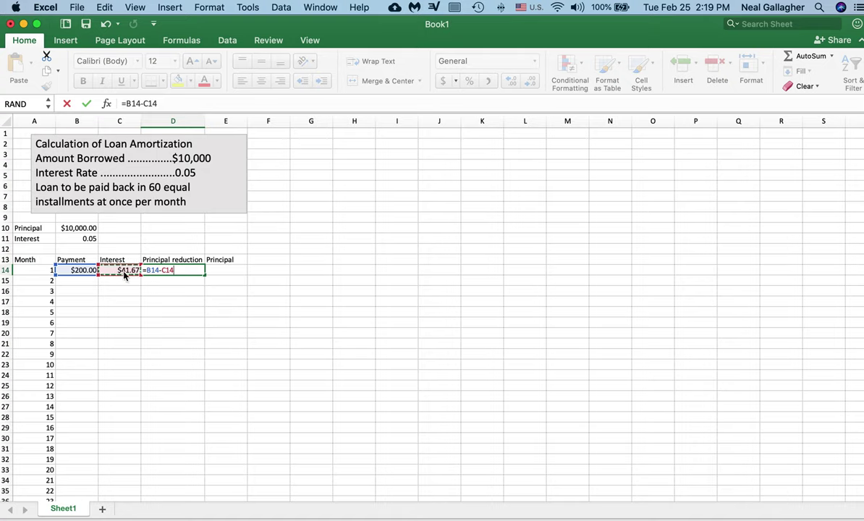
key(Return)
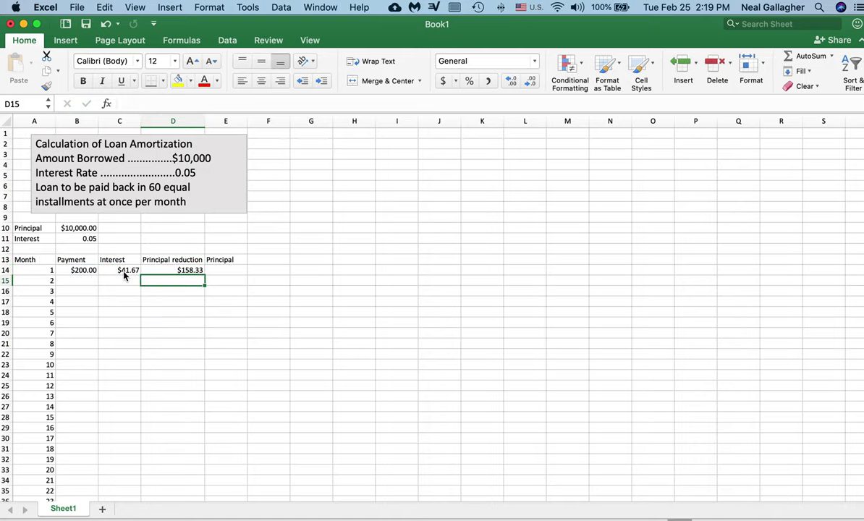
Enter =B10-D14 in E14, giving month 1's remaining principal of $9,841.67.
click(226, 272)
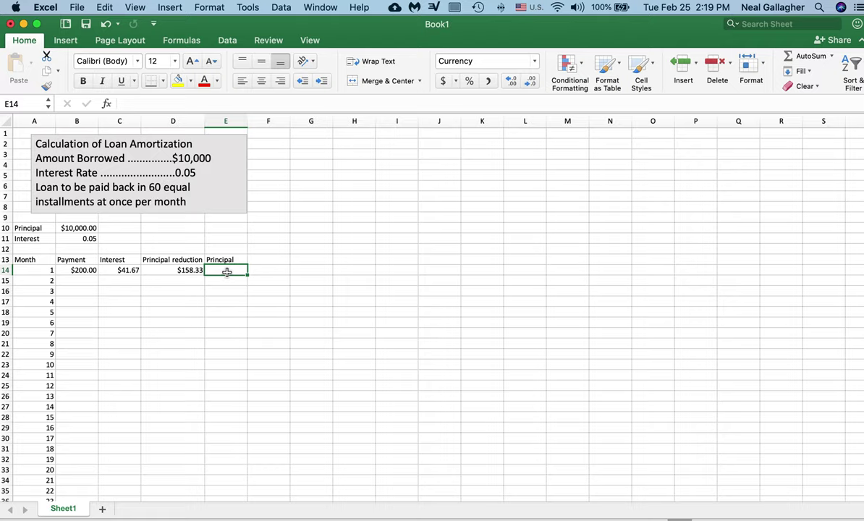
text(=)
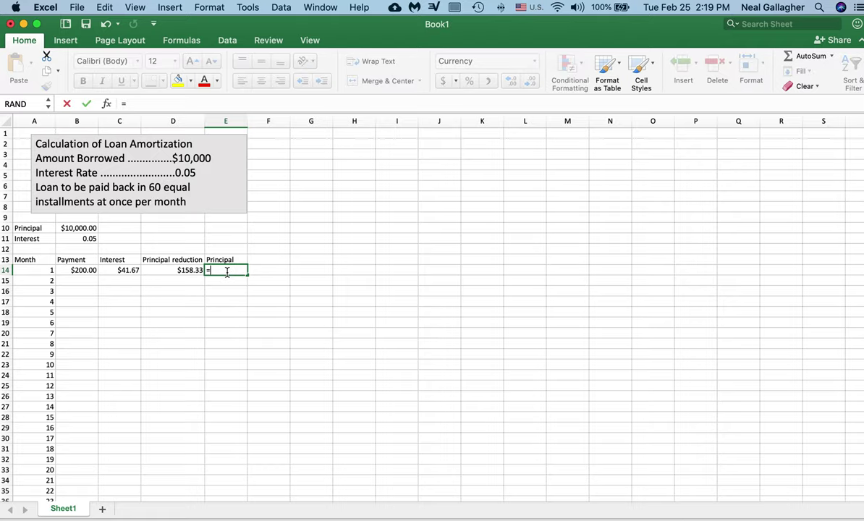
click(86, 233)
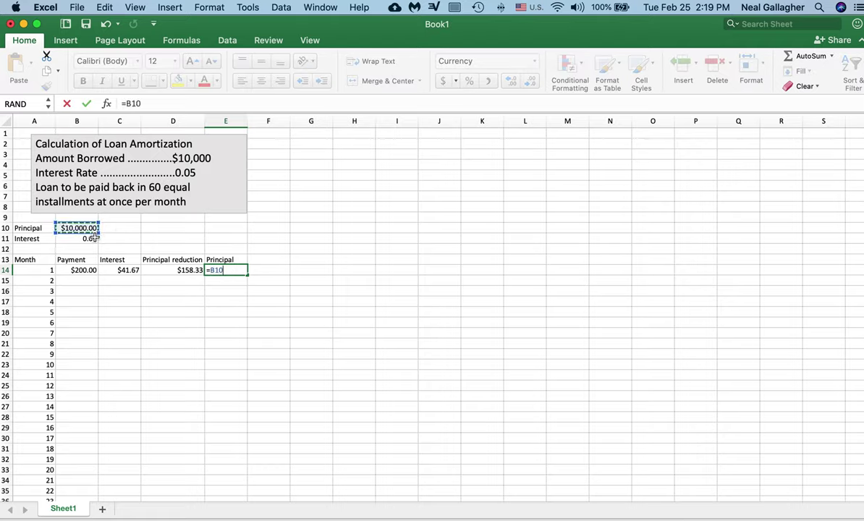
text(-)
click(184, 270)
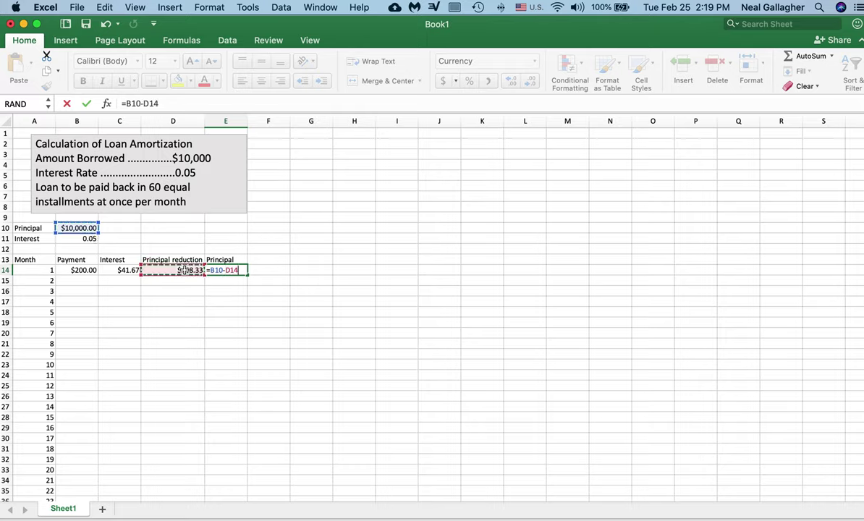
key(Return)
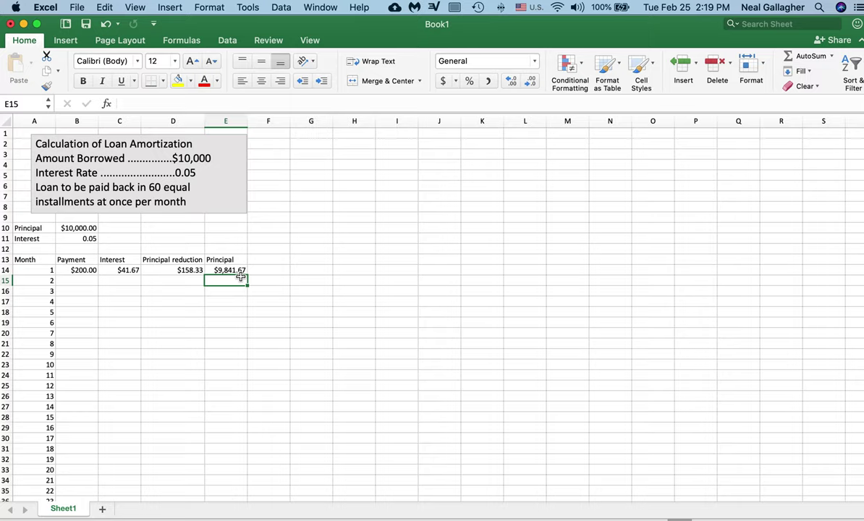
Fill month 1's formulas in B14:E14 down into row 15.
click(84, 271)
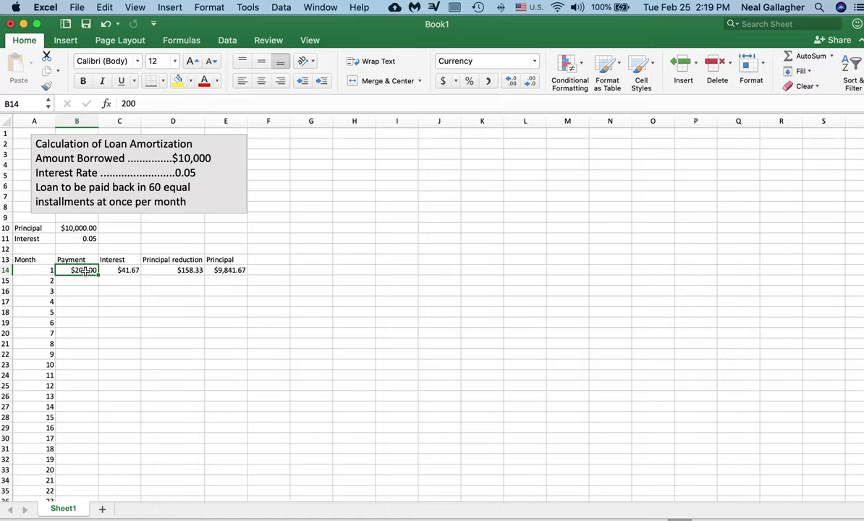
shift+click(231, 270)
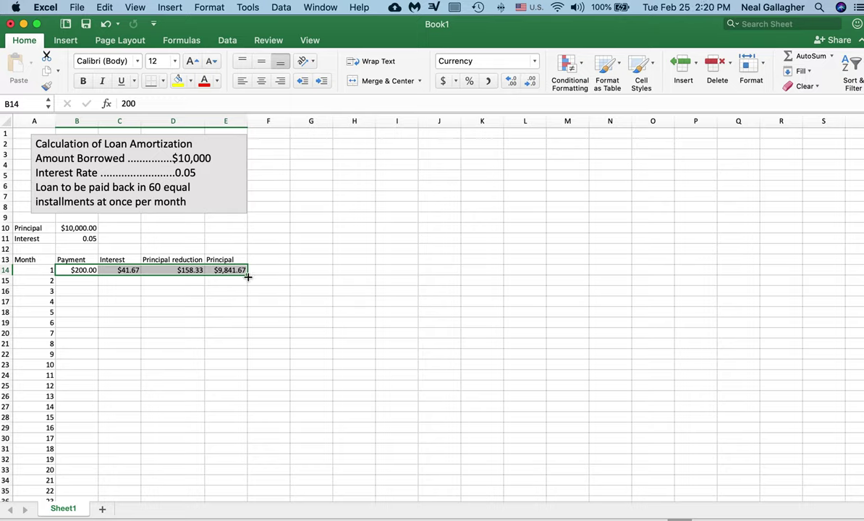
drag(247, 276, 247, 283)
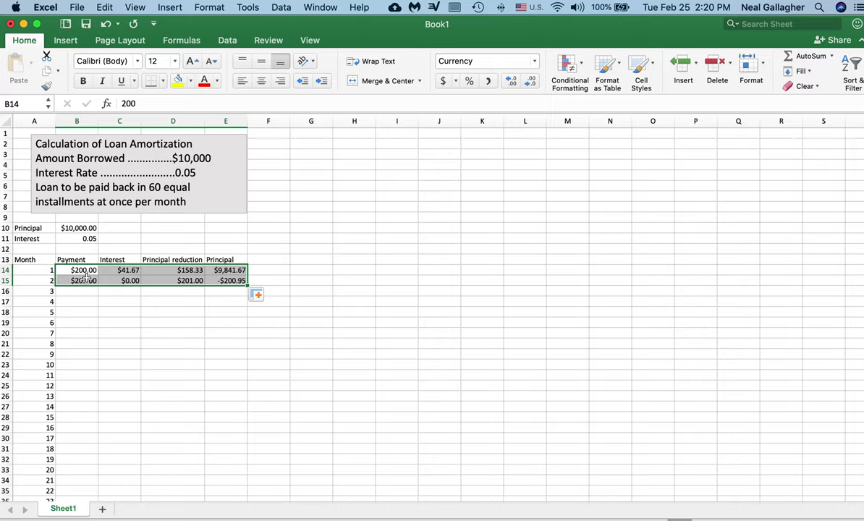
Set month 2's payment in B15 to $200.
click(84, 280)
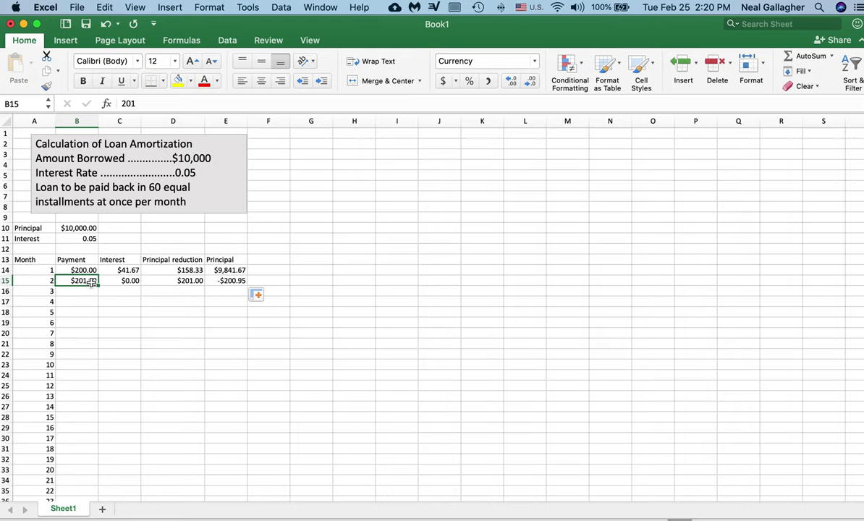
text(200)
key(Return)
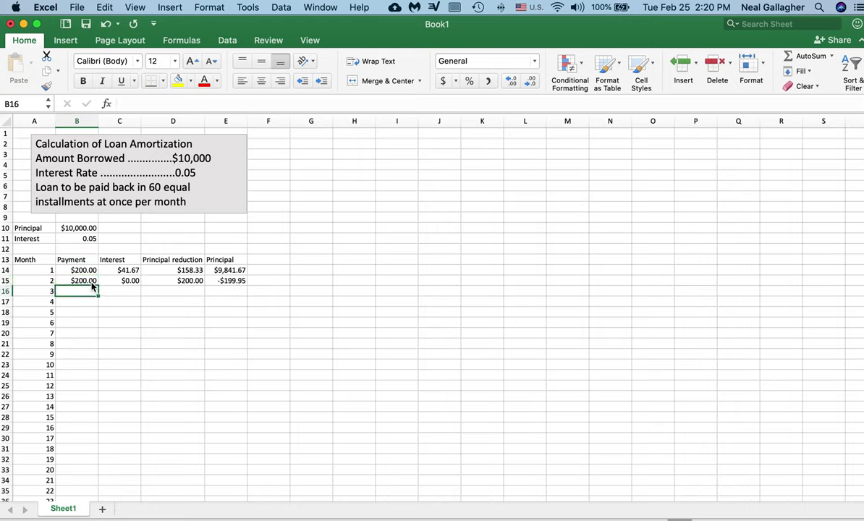
Enter =E14*B11/12 in C15, making month 2's interest $41.01.
click(120, 281)
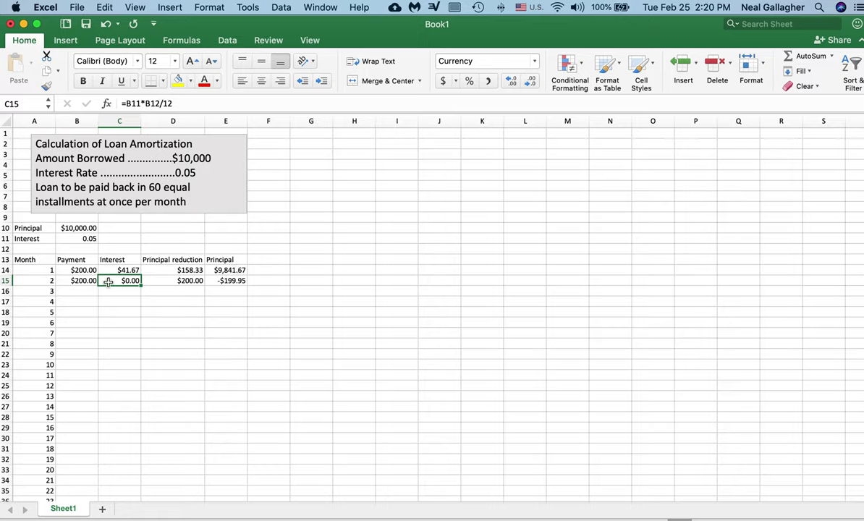
text(=)
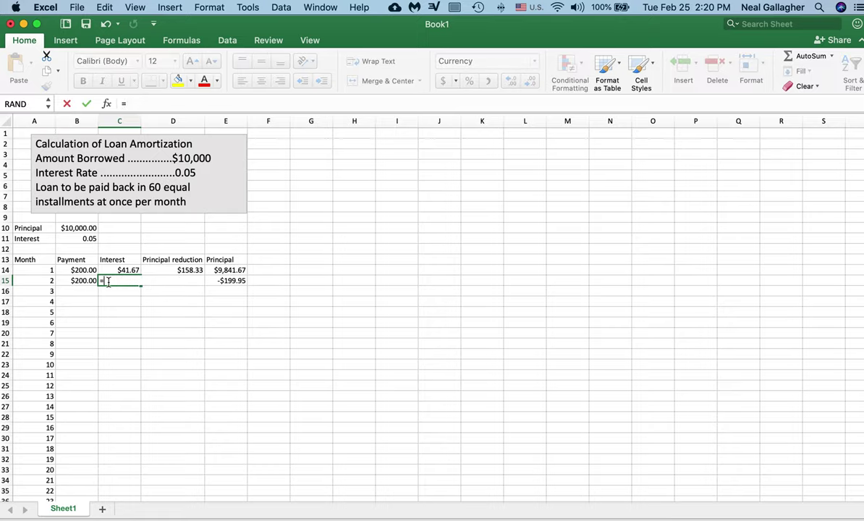
click(222, 271)
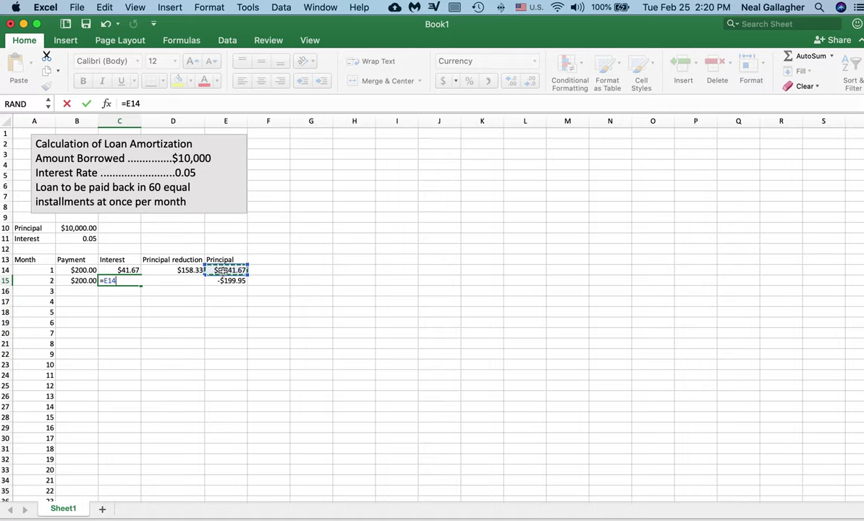
text(*)
click(89, 239)
text(/)
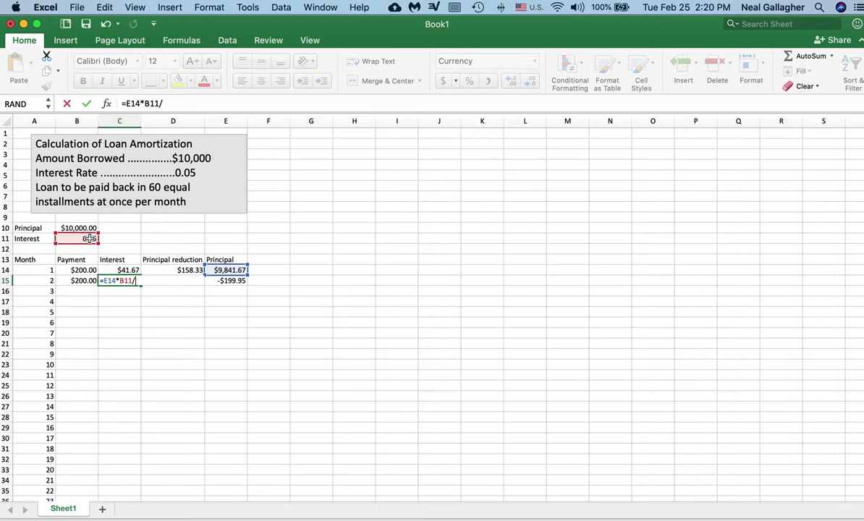
text(12)
key(Return)
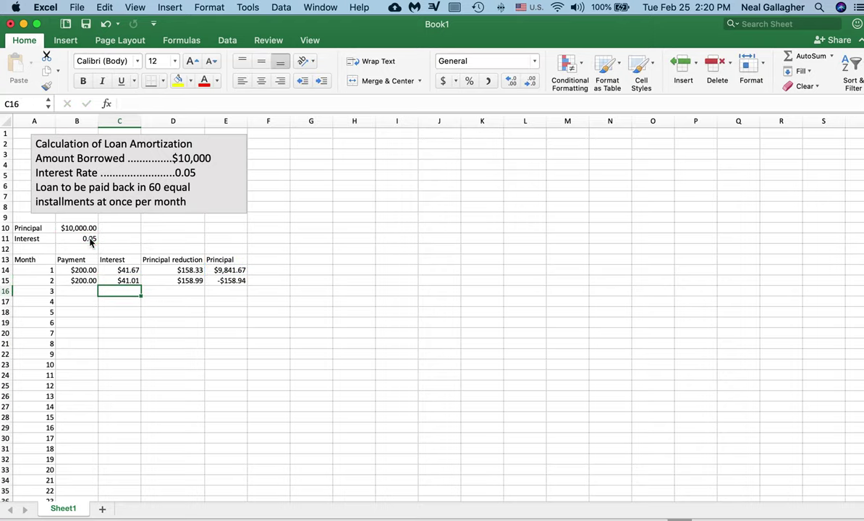
click(191, 283)
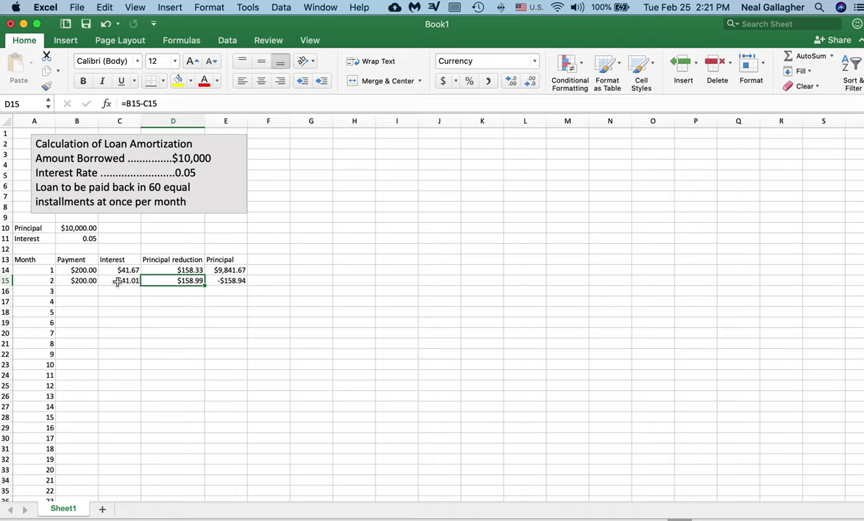
Rewrite E15 as =E14-D15 so month 2's remaining principal is $9,682.67.
click(231, 281)
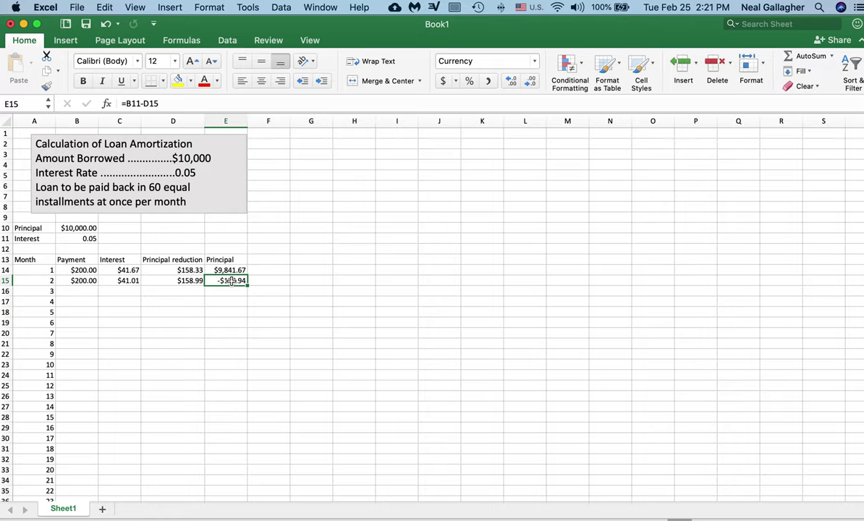
double_click(231, 281)
key(BackSpace)
key(BackSpace)
key(BackSpace)
key(BackSpace)
key(BackSpace)
key(BackSpace)
key(BackSpace)
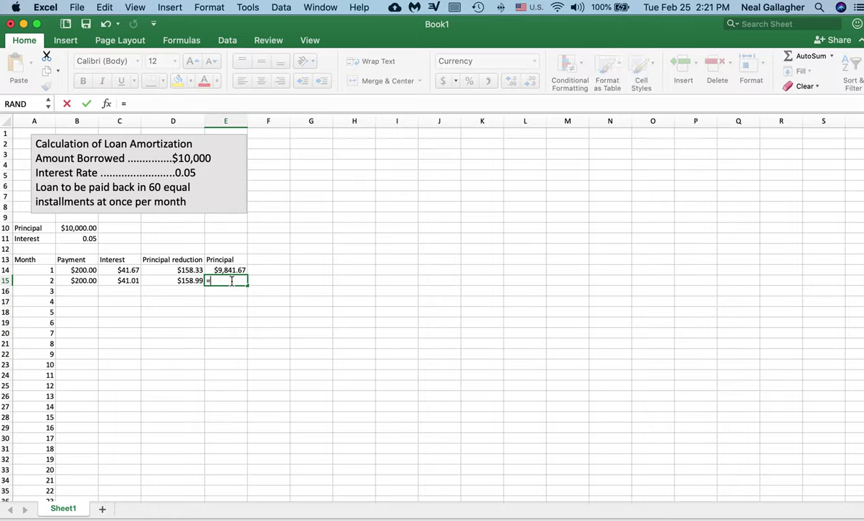
click(231, 270)
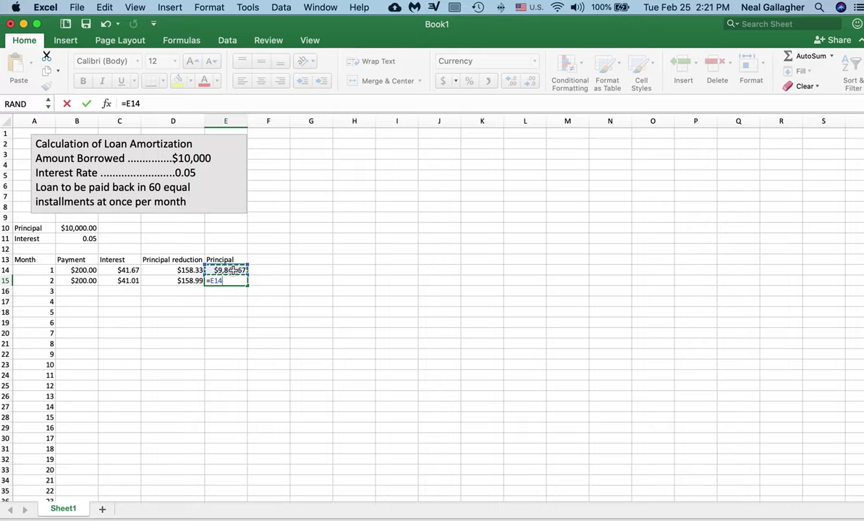
text(-)
click(191, 280)
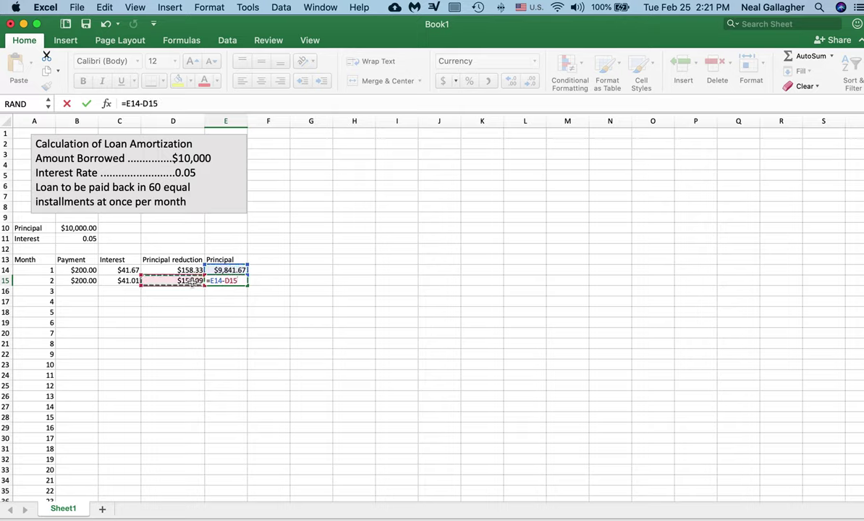
key(Return)
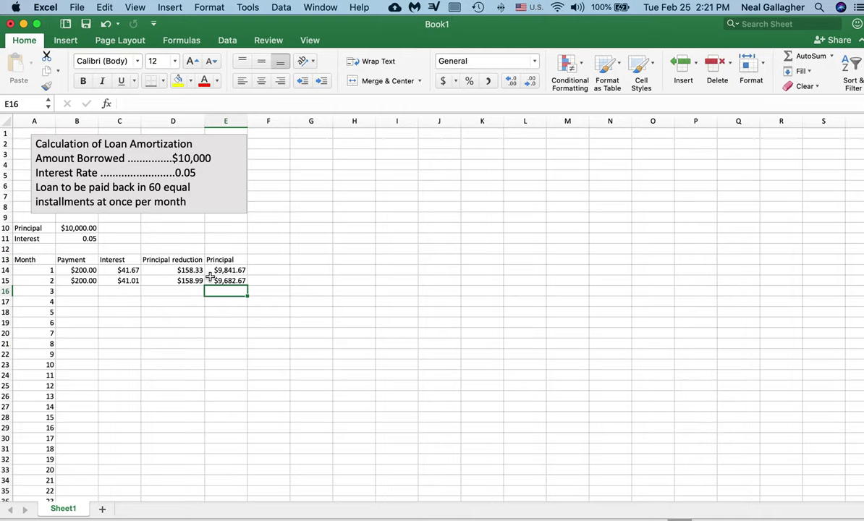
click(217, 280)
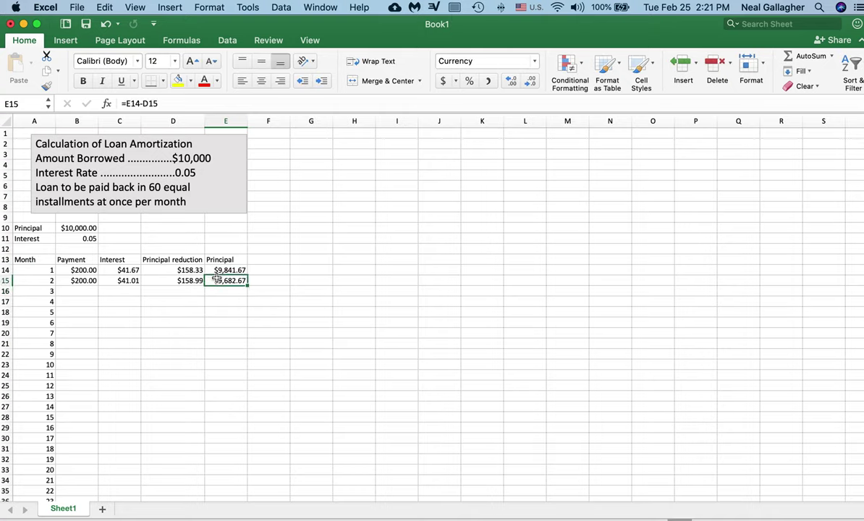
click(73, 280)
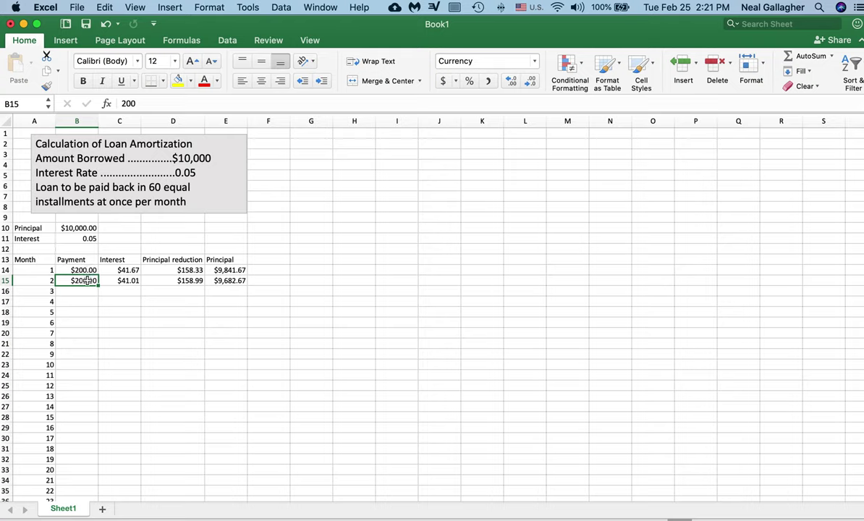
Fill B15:E15 down to row 16 and set month 3's payment in B16 to $200.
shift+click(229, 281)
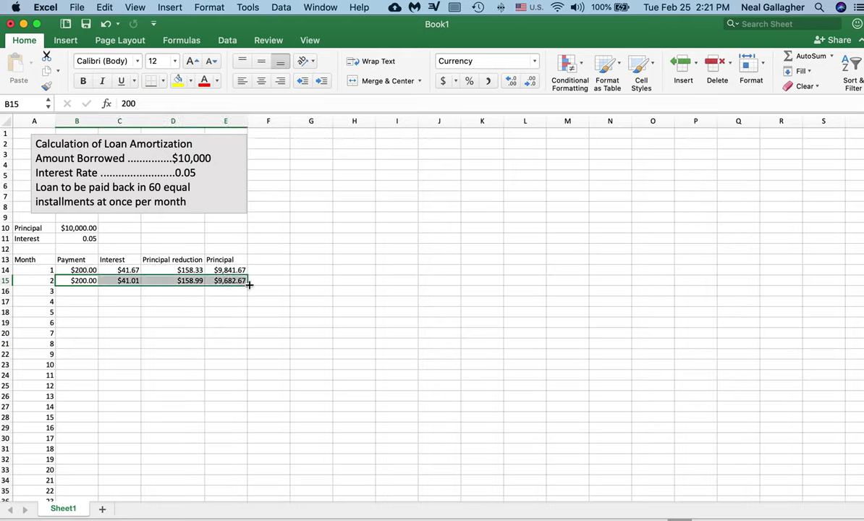
drag(248, 284, 248, 294)
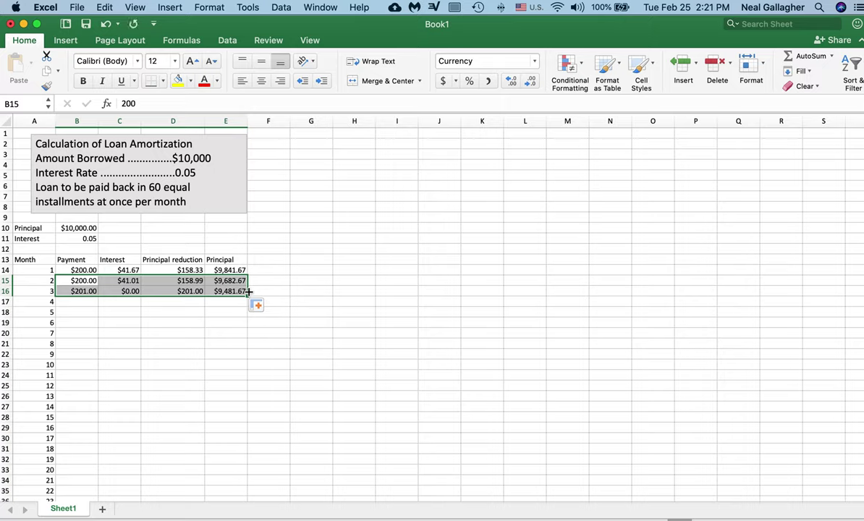
click(84, 291)
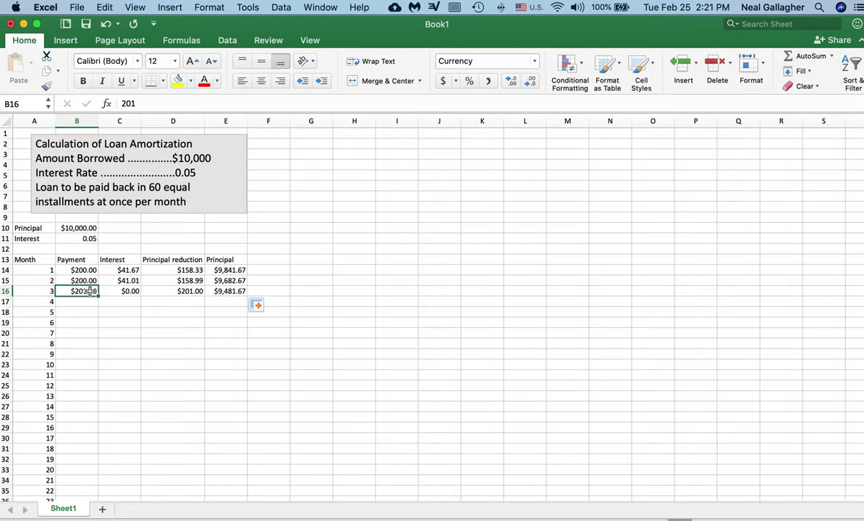
text(20)
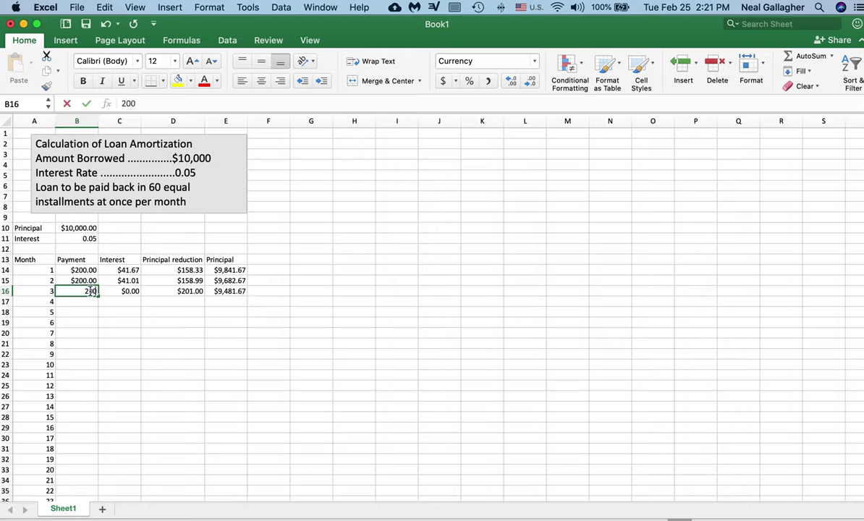
text(0)
key(Return)
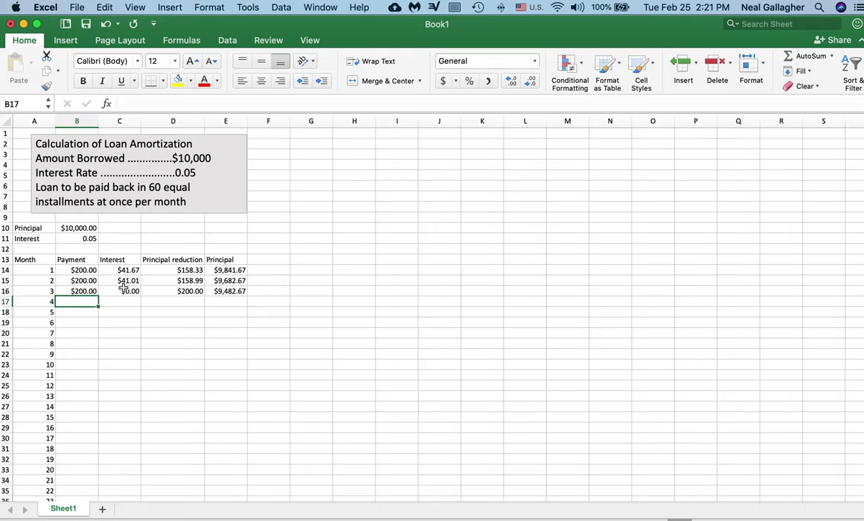
Compare the month-2 and month-3 interest formulas in C15 and C16.
click(124, 291)
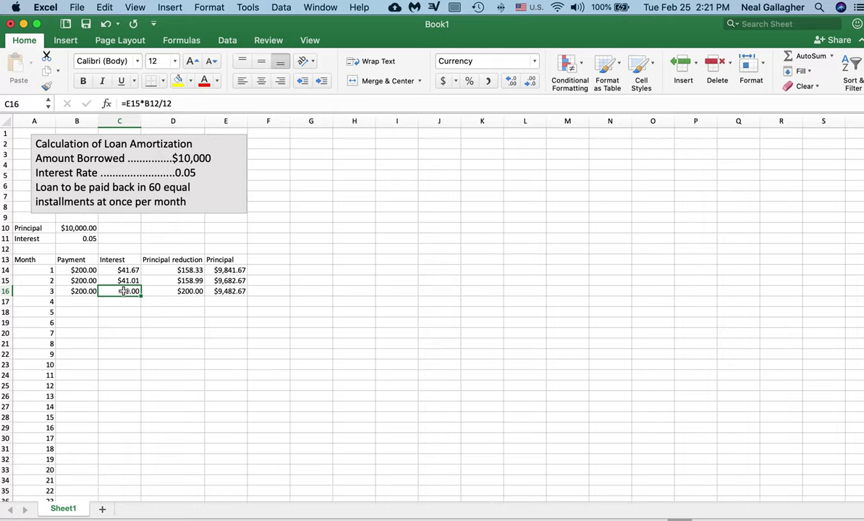
click(124, 281)
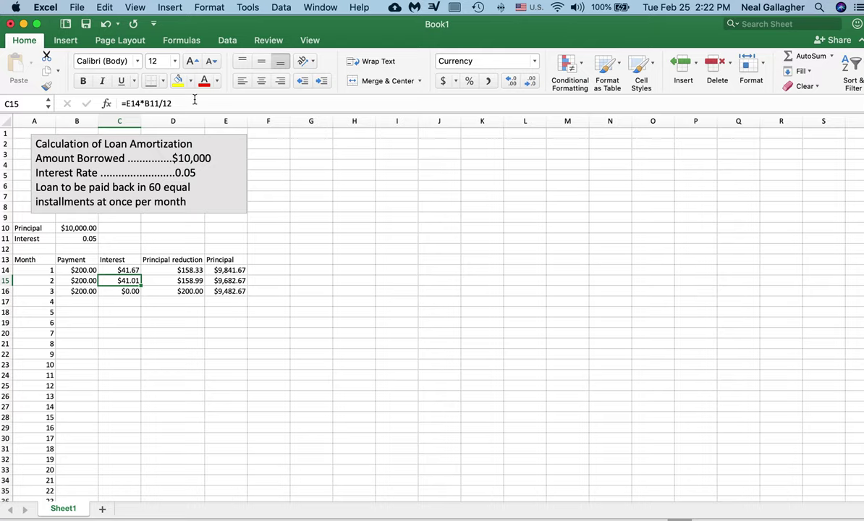
click(131, 291)
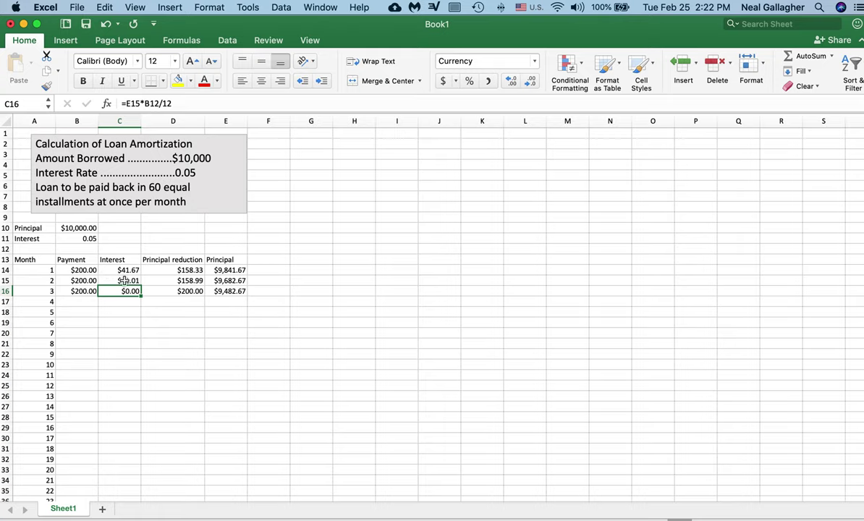
click(123, 280)
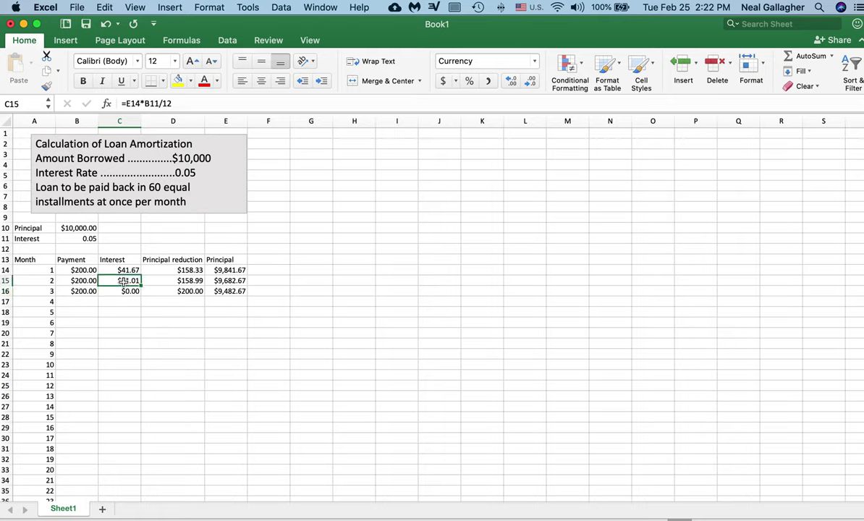
Change C15's formula to =E14*$B$11/12 to lock the rate cell.
click(147, 104)
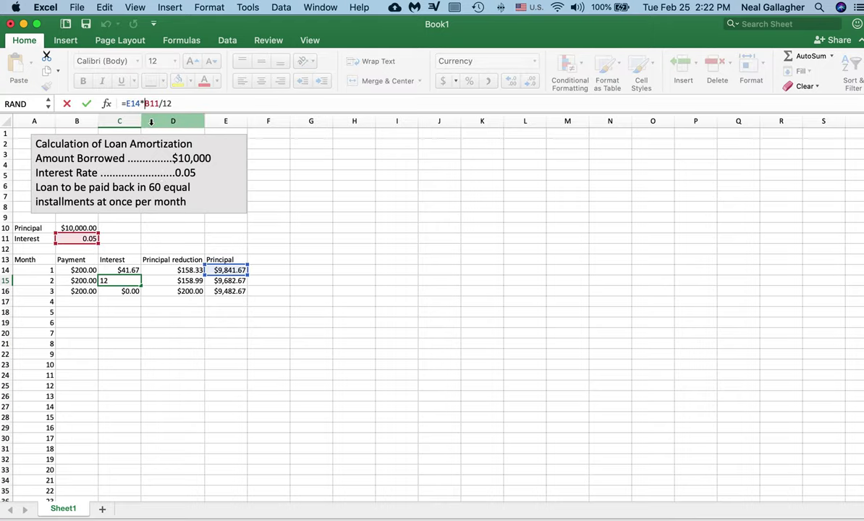
text($)
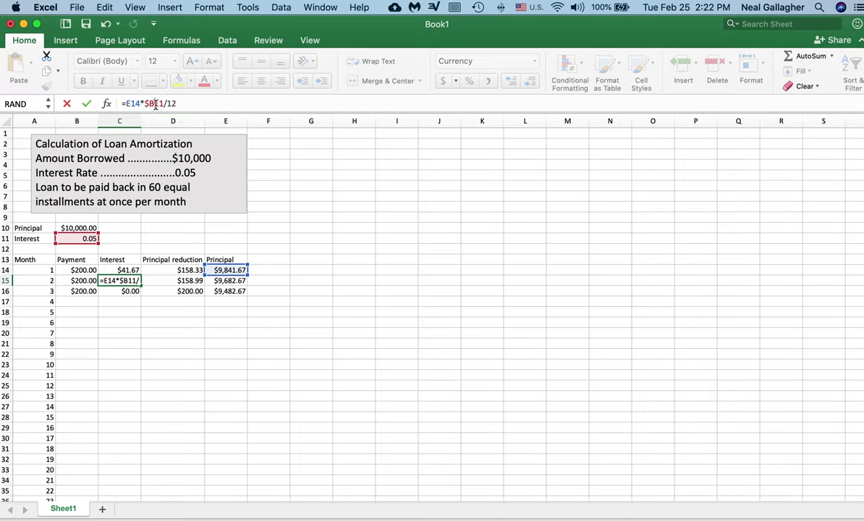
click(156, 104)
text($)
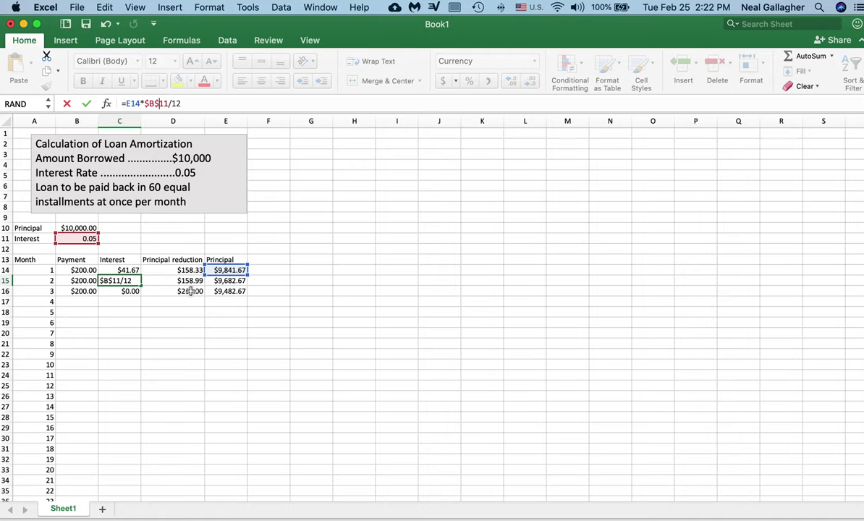
key(Return)
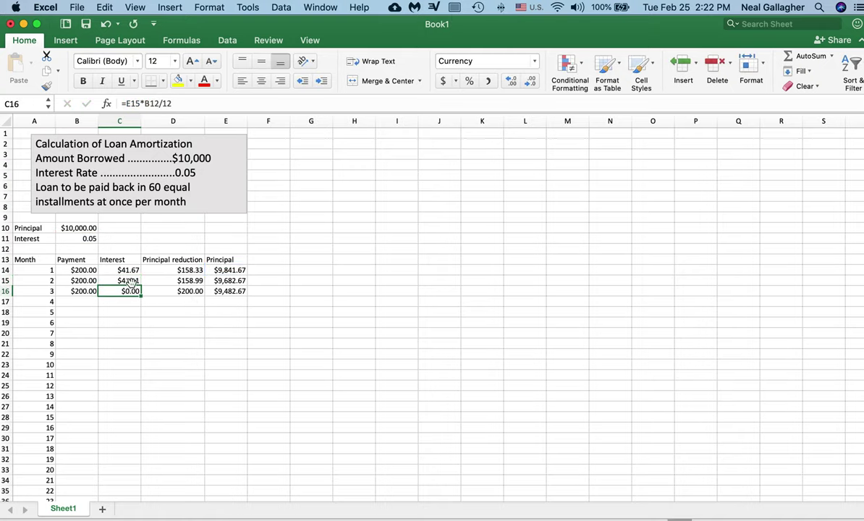
click(134, 281)
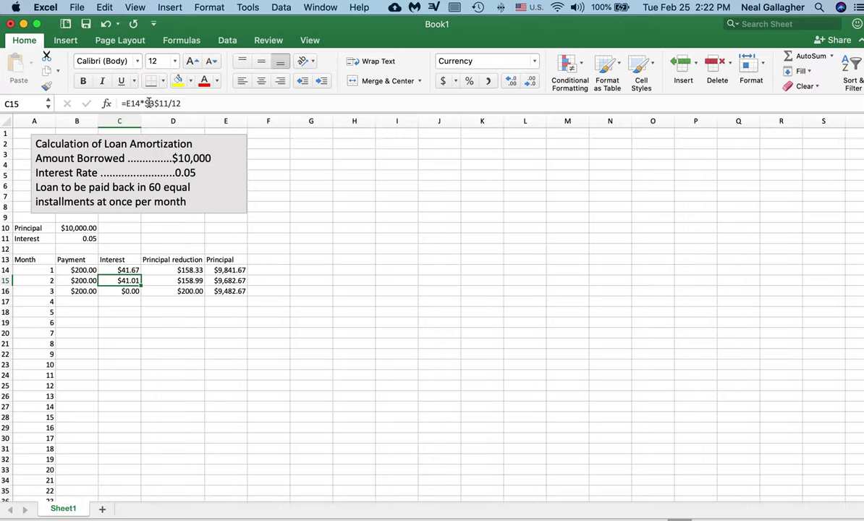
click(195, 280)
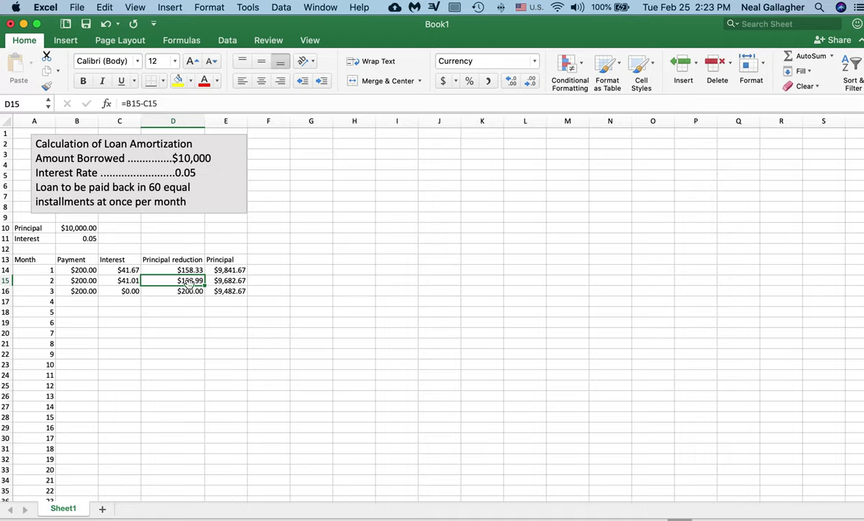
click(229, 282)
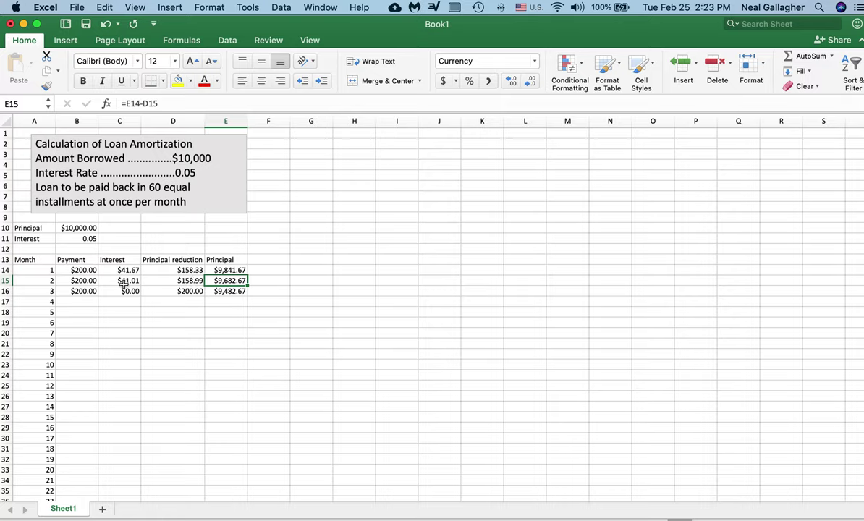
click(78, 281)
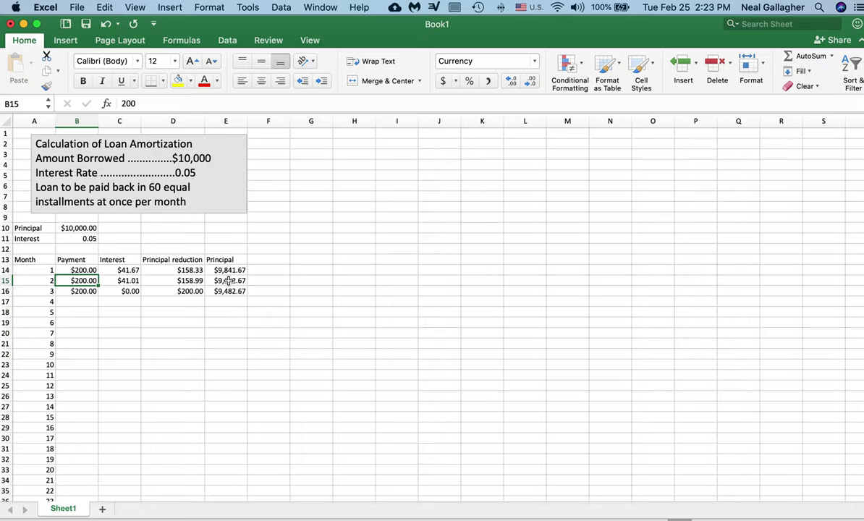
Fill the month-2 row B15:E15 down to row 16 and reset B16's payment to $200.
drag(99, 285, 97, 293)
click(81, 280)
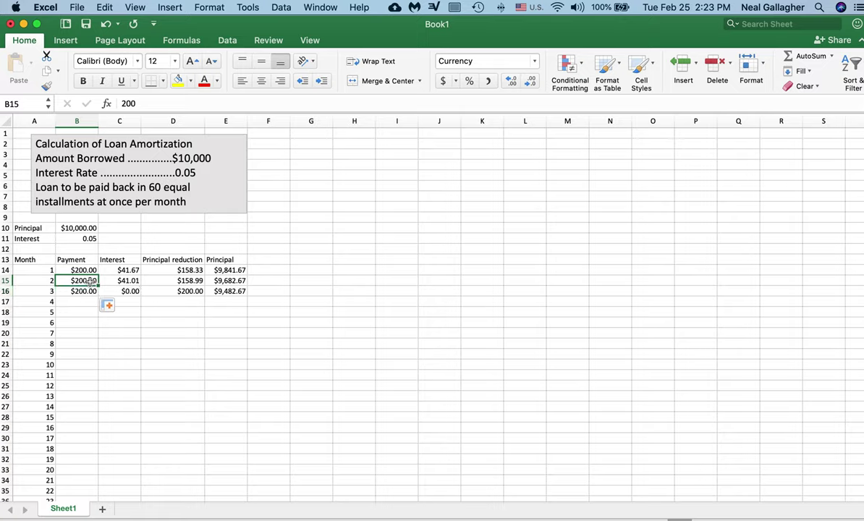
shift+click(223, 281)
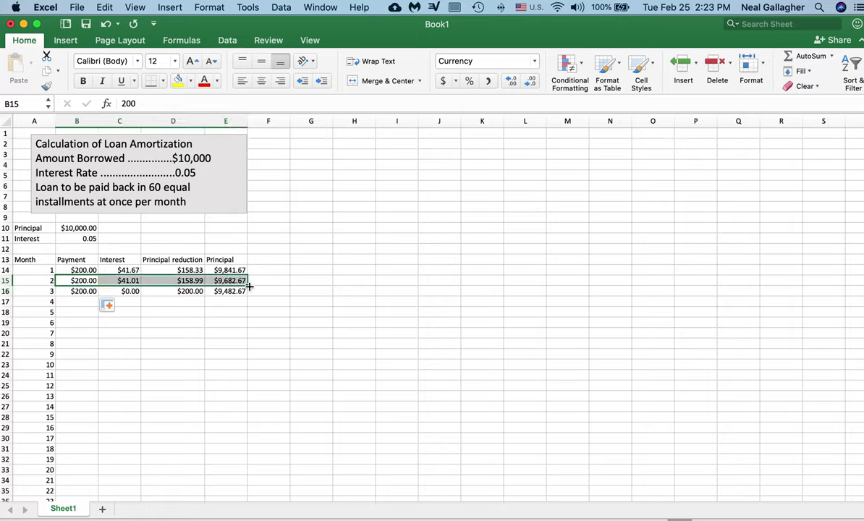
drag(247, 286, 247, 293)
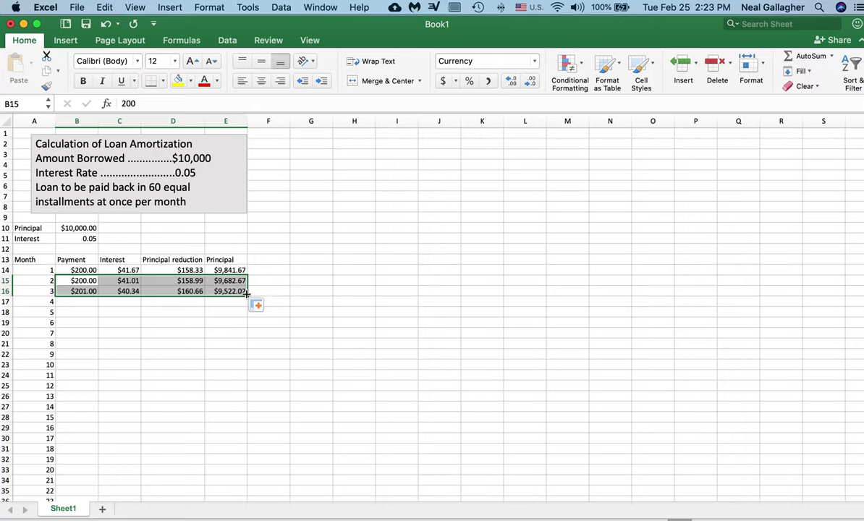
click(85, 293)
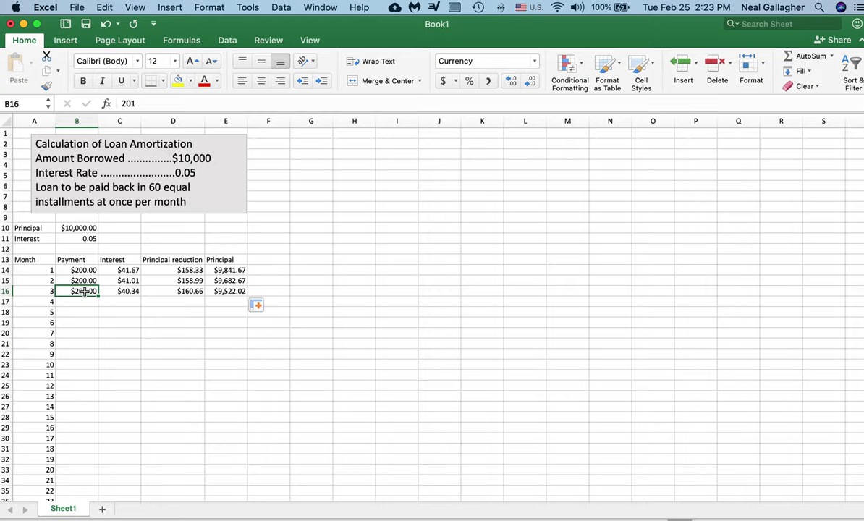
text(200)
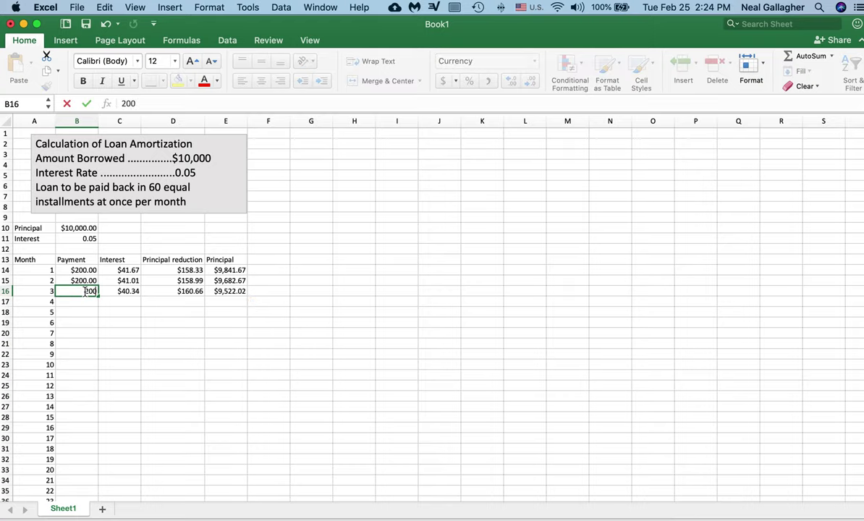
key(Return)
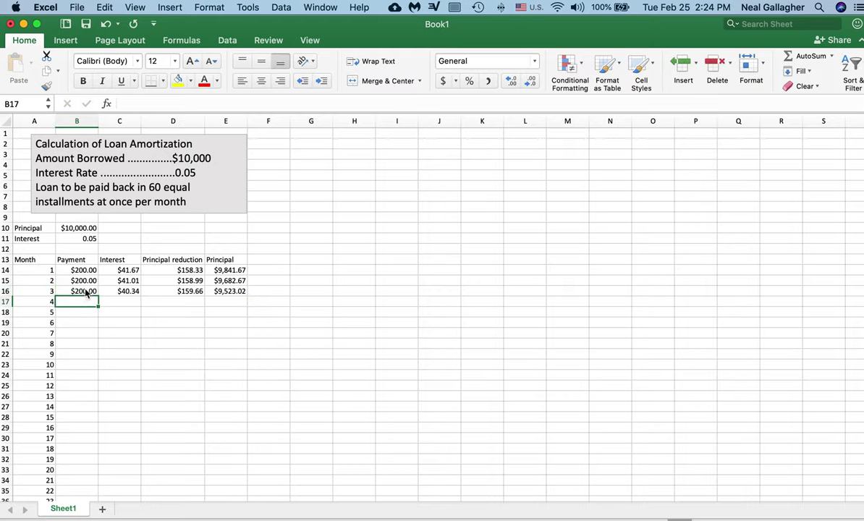
Check month 3's interest, principal reduction and remaining principal formulas.
click(124, 290)
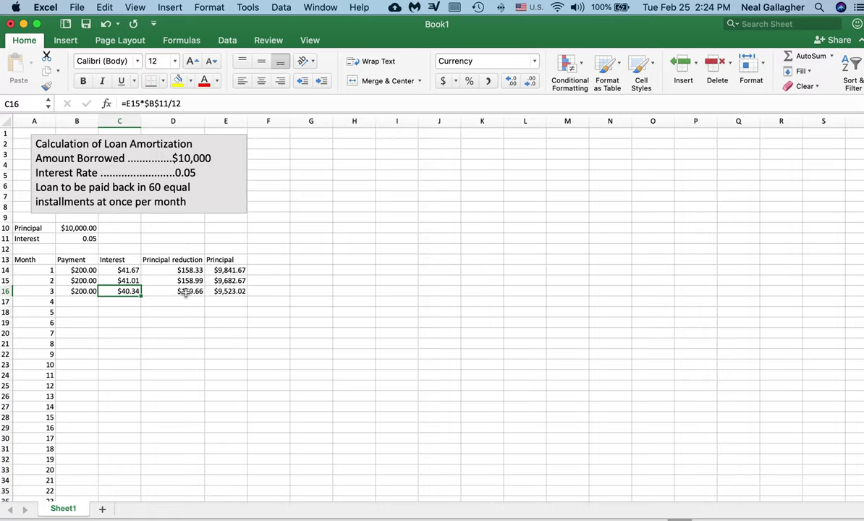
click(189, 291)
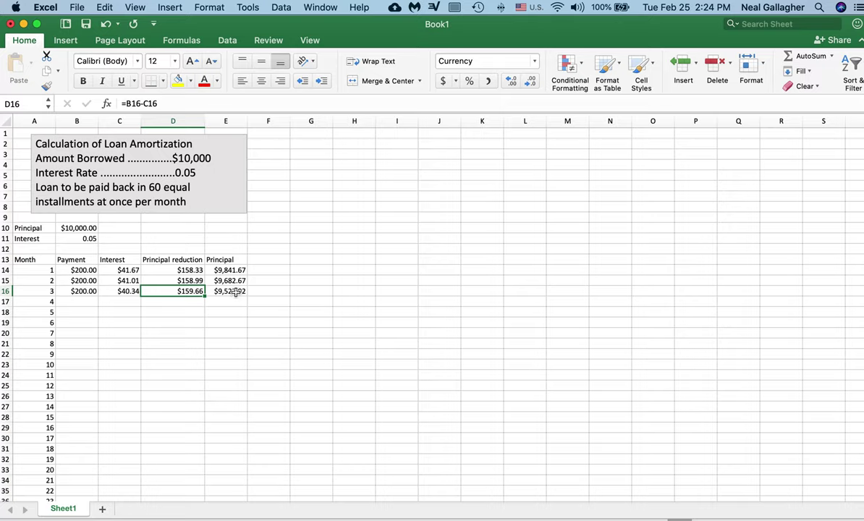
click(223, 290)
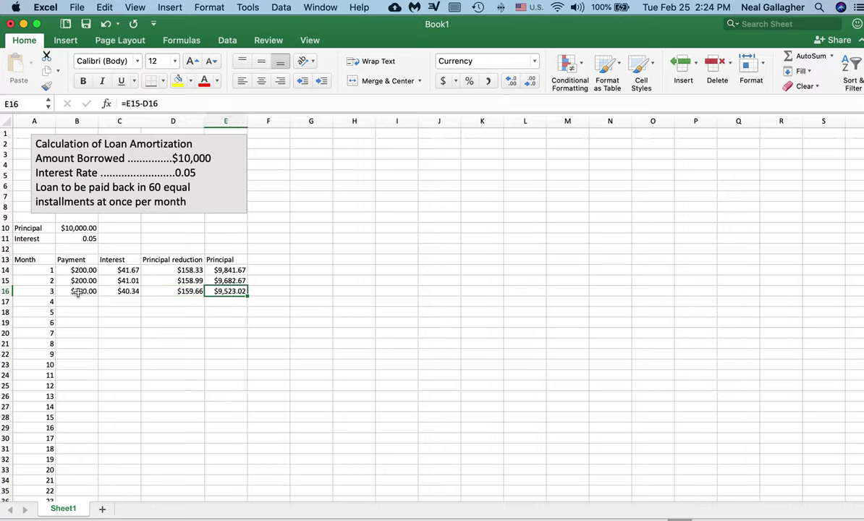
click(78, 280)
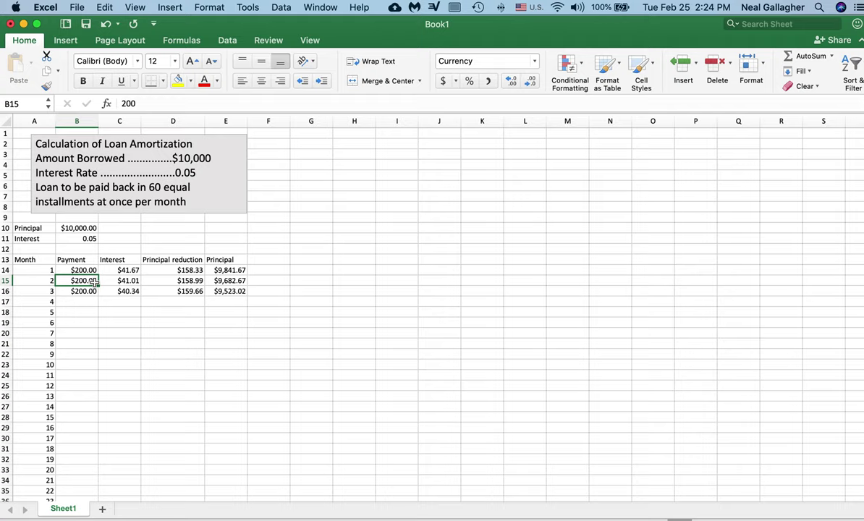
Fill the month 2–3 formulas into row 17, then verify month 4's $39.68 interest, $160.32 reduction and $9,362.70 balance.
shift+click(237, 291)
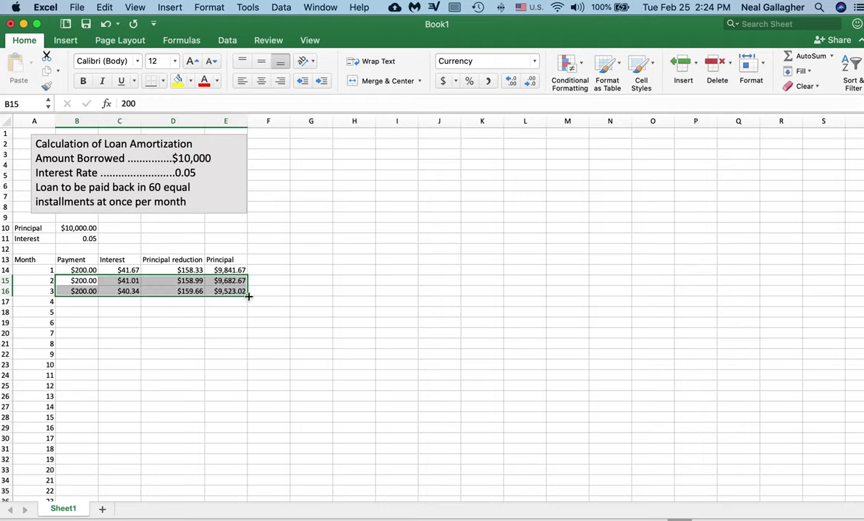
drag(248, 296, 248, 307)
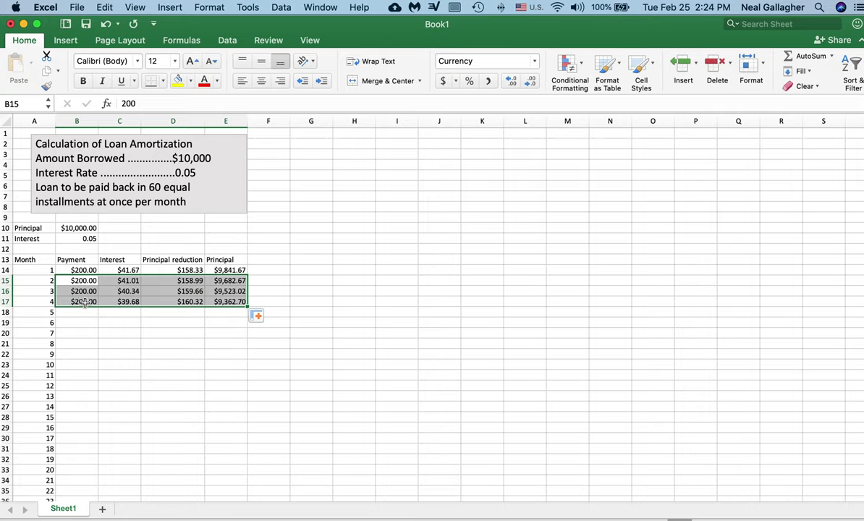
click(125, 301)
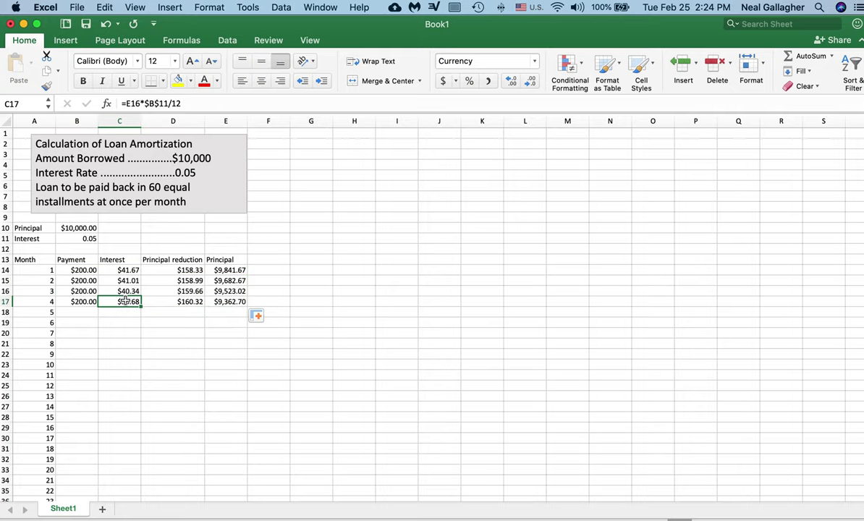
click(188, 303)
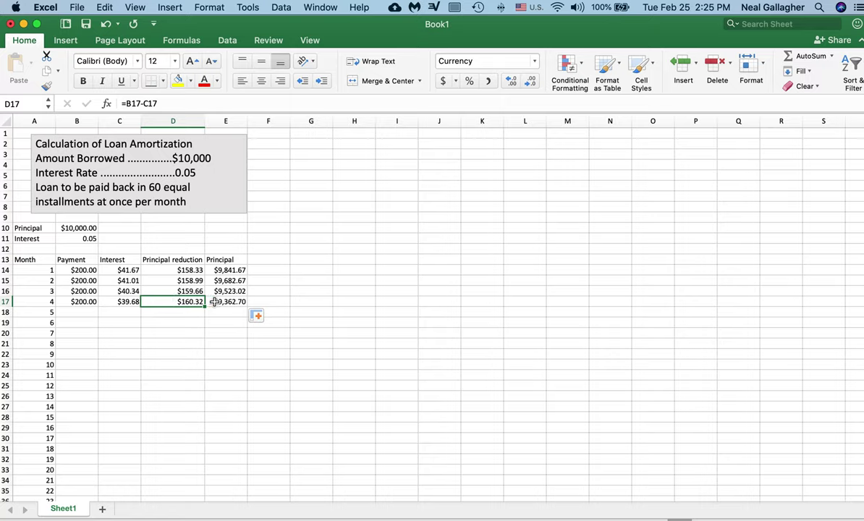
click(221, 302)
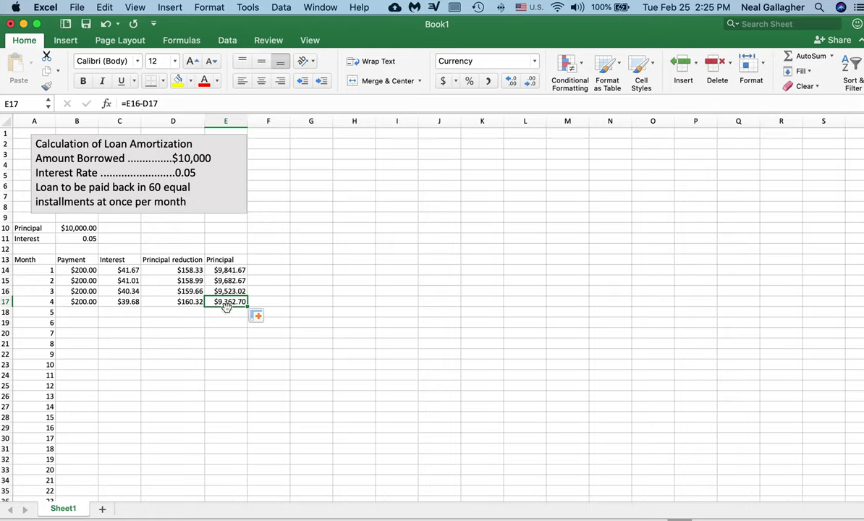
Fill month 4's row down to month 5, then undo it because the payment stepped to $201.00.
click(79, 291)
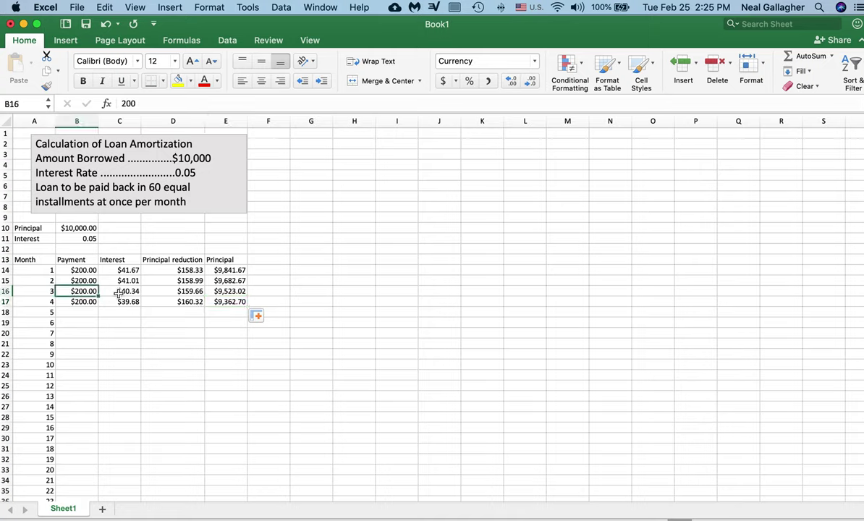
click(82, 302)
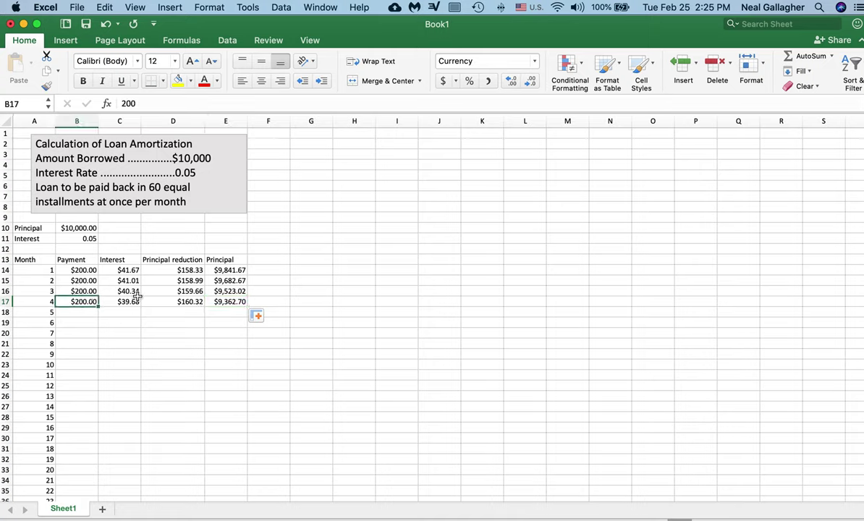
shift+click(219, 303)
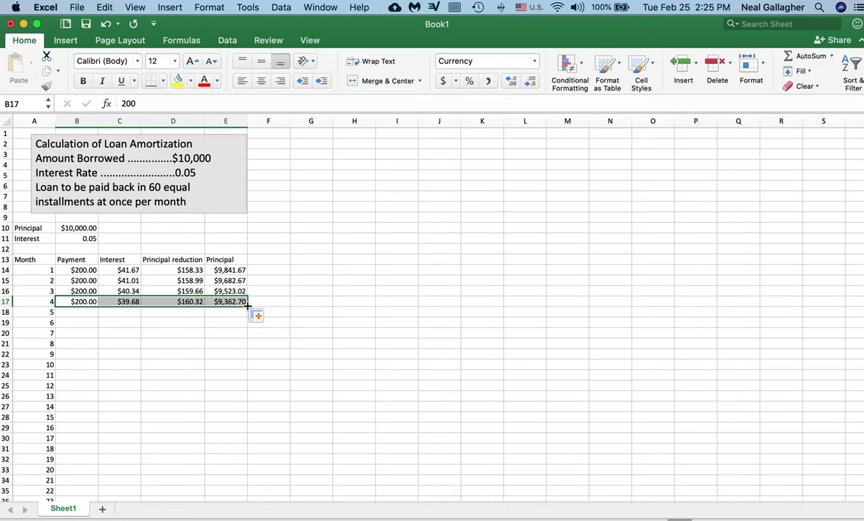
drag(247, 304, 246, 316)
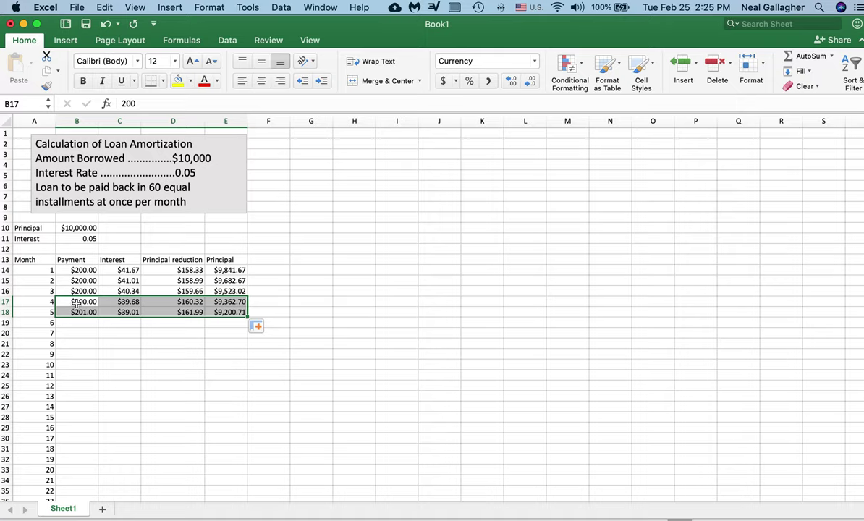
click(102, 7)
click(116, 23)
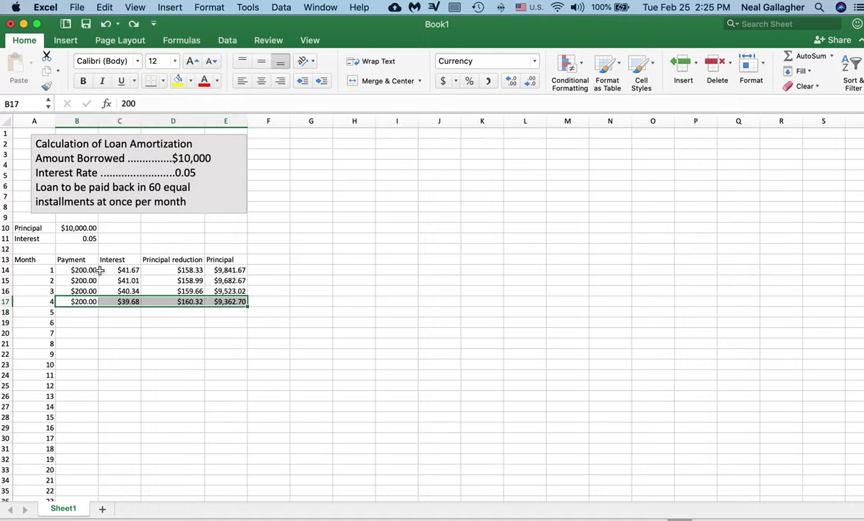
Fill month 5 from the months 3–4 rows so the payment stays $200.00.
click(84, 291)
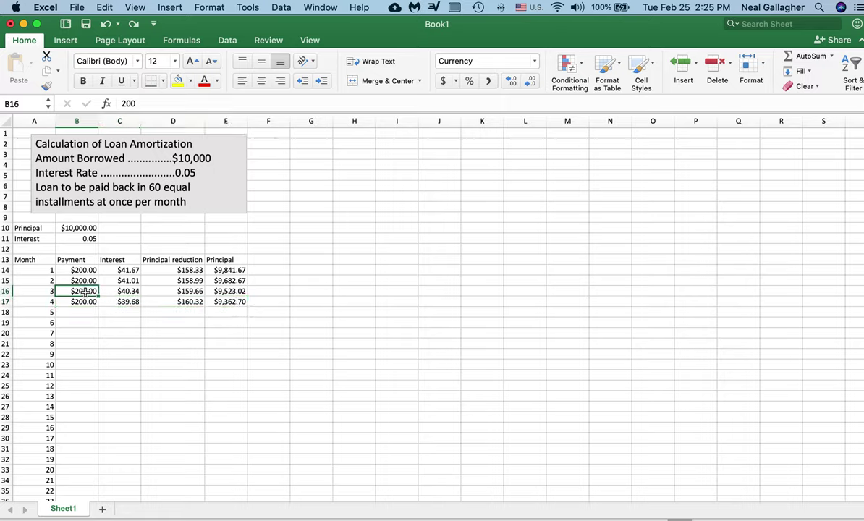
shift+click(231, 305)
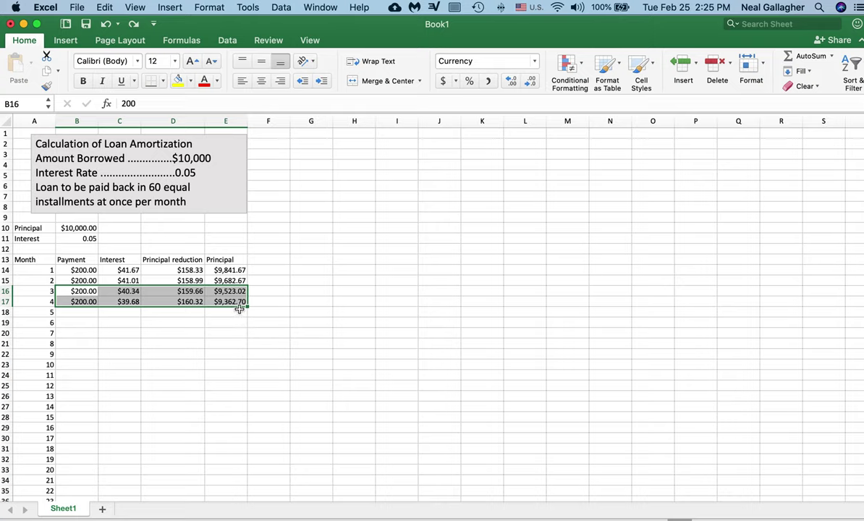
drag(247, 307, 247, 316)
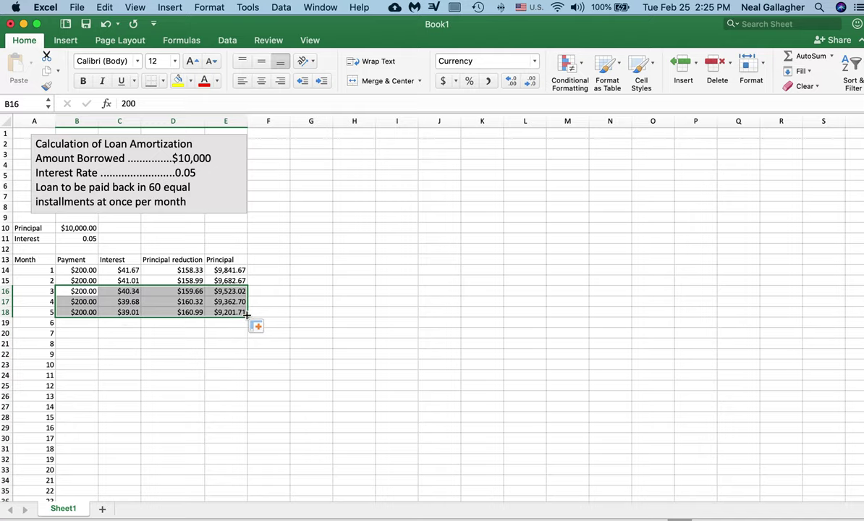
Fill B16:E18 down to row 73 for month 60, leaving the final principal at -$767.63.
mouse_move(247, 316)
mouse_down()
mouse_move(241, 392)
mouse_move(251, 513)
mouse_move(234, 469)
mouse_move(234, 481)
mouse_up()
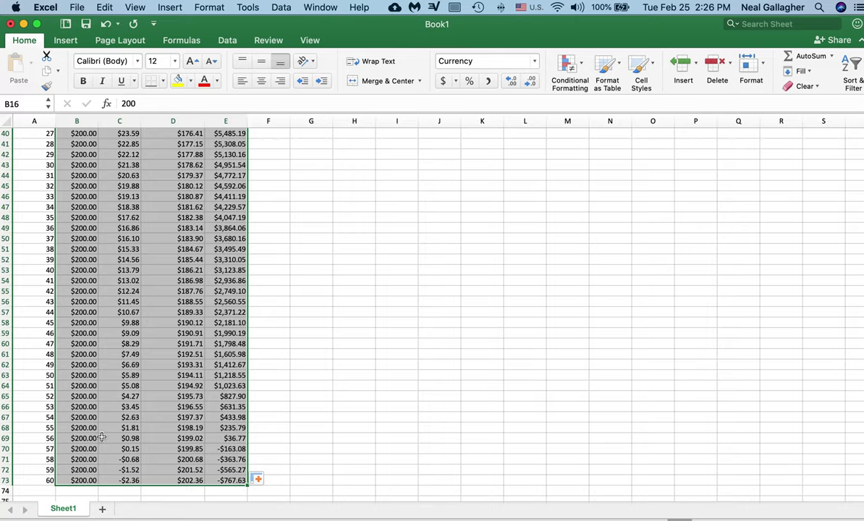
scroll(98, 427, up, 10)
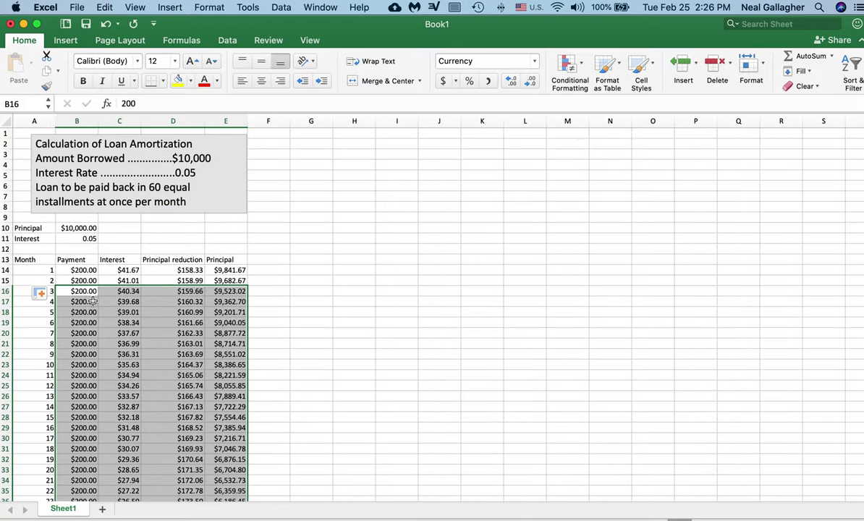
click(93, 301)
click(88, 270)
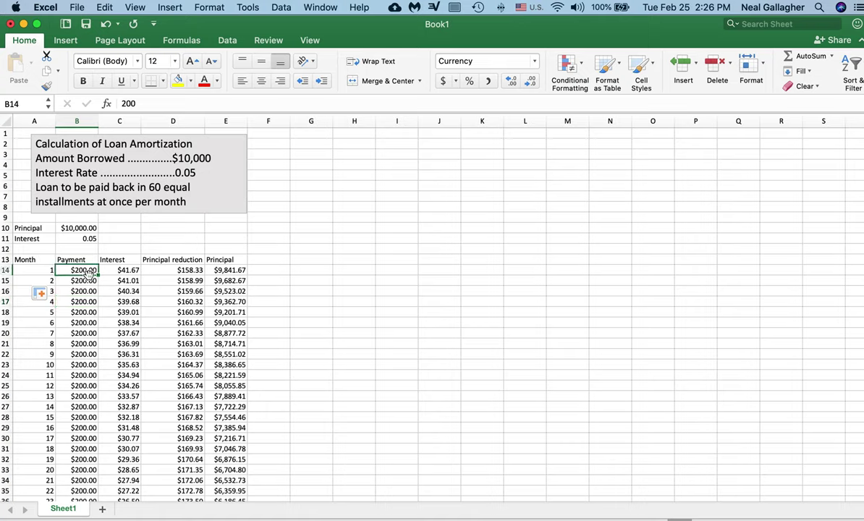
click(88, 281)
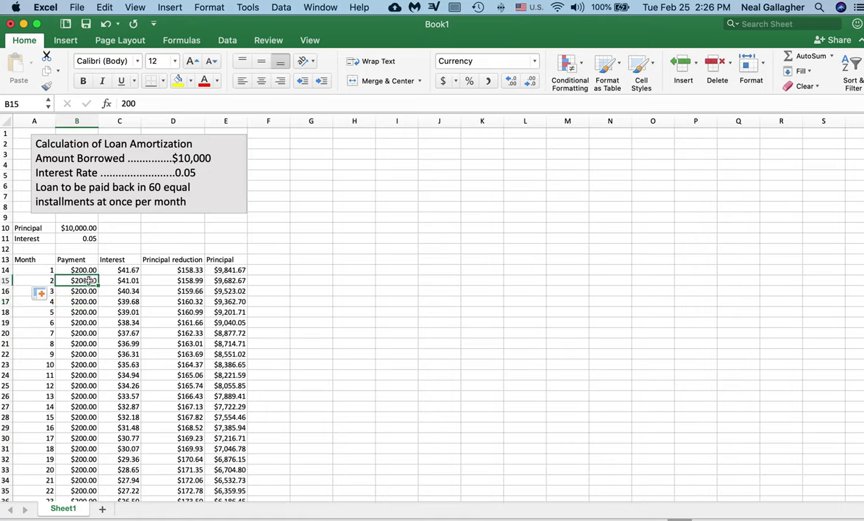
Replace the fixed 200 in B15 with the formula =B14.
click(122, 105)
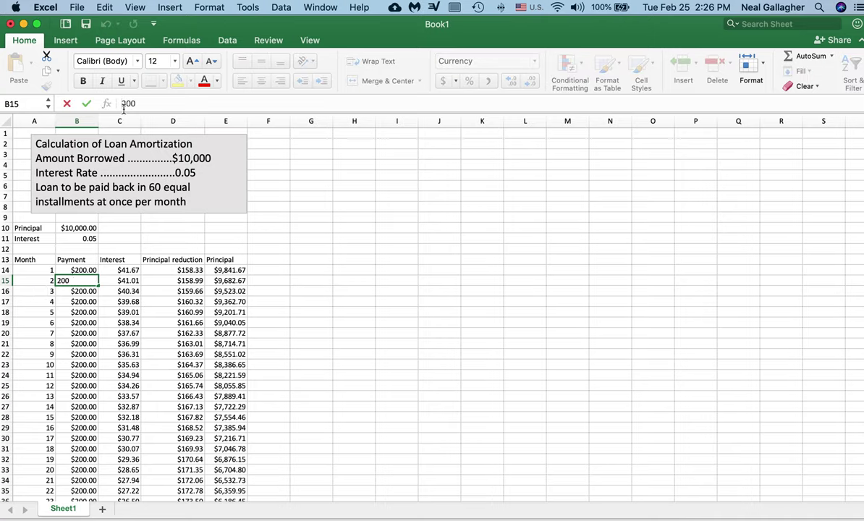
drag(139, 103, 115, 103)
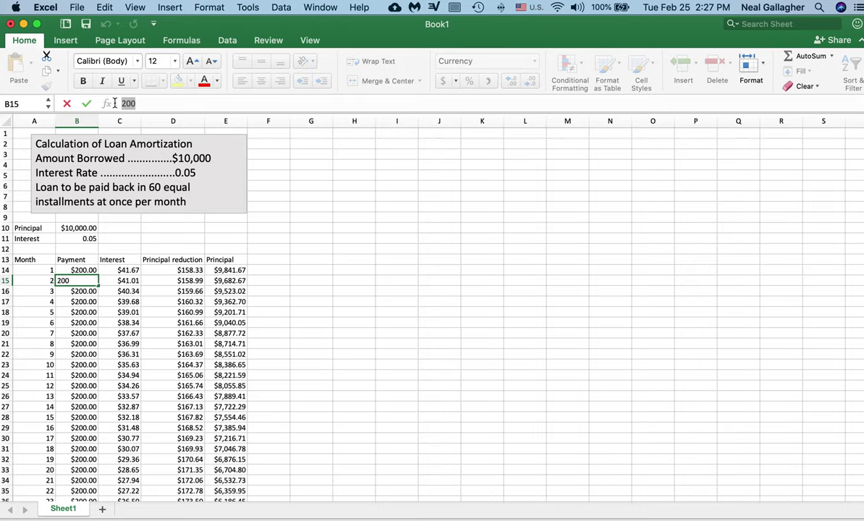
key(BackSpace)
text(=)
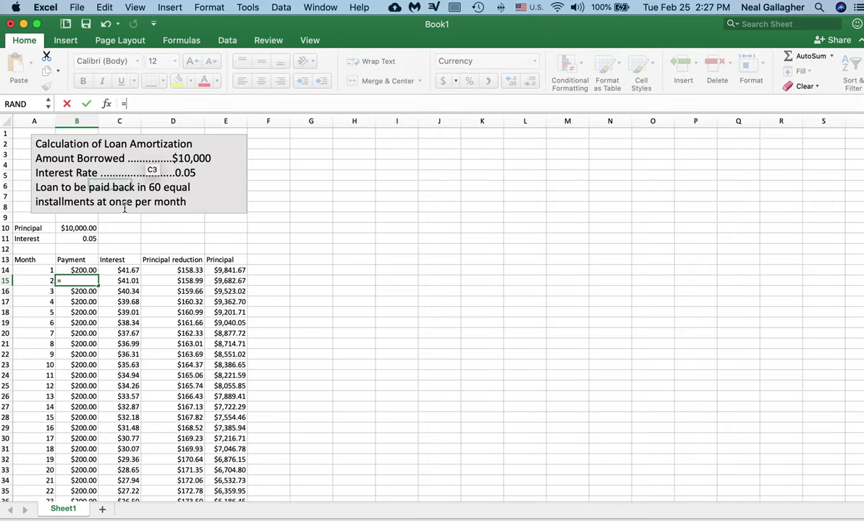
click(75, 270)
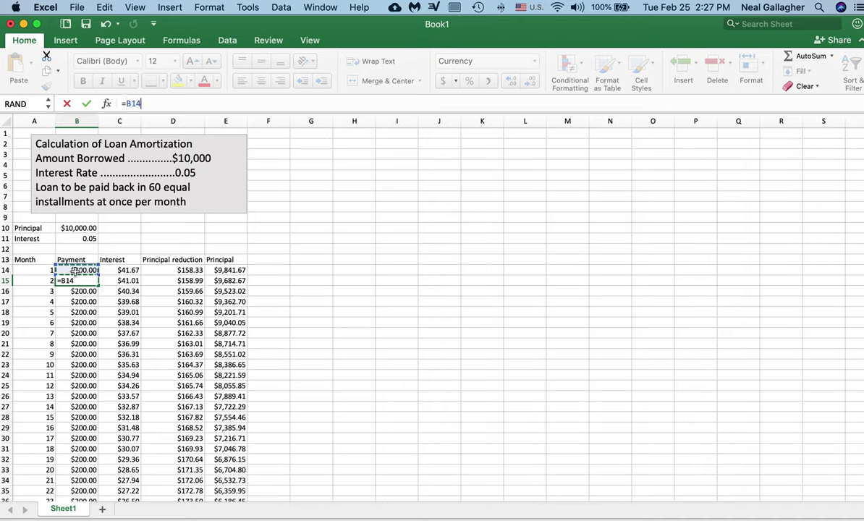
key(Return)
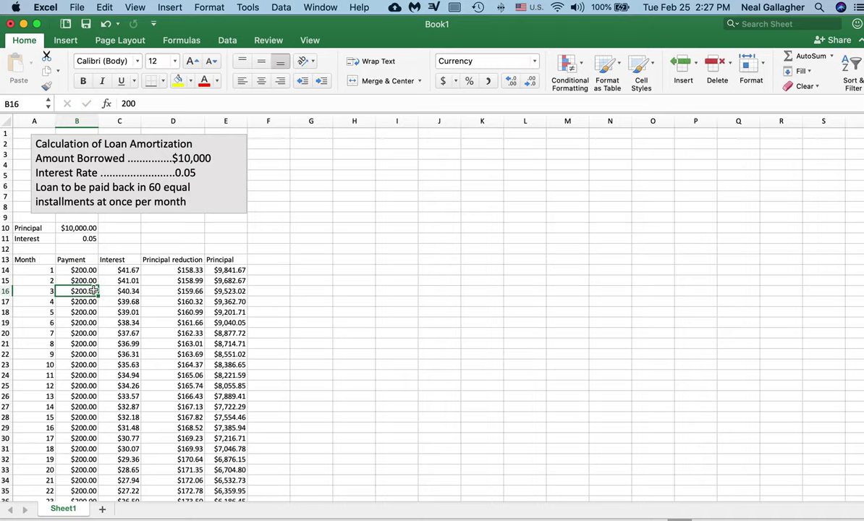
Copy B15's previous-payment formula down through B73 so each month links to the prior one.
click(92, 281)
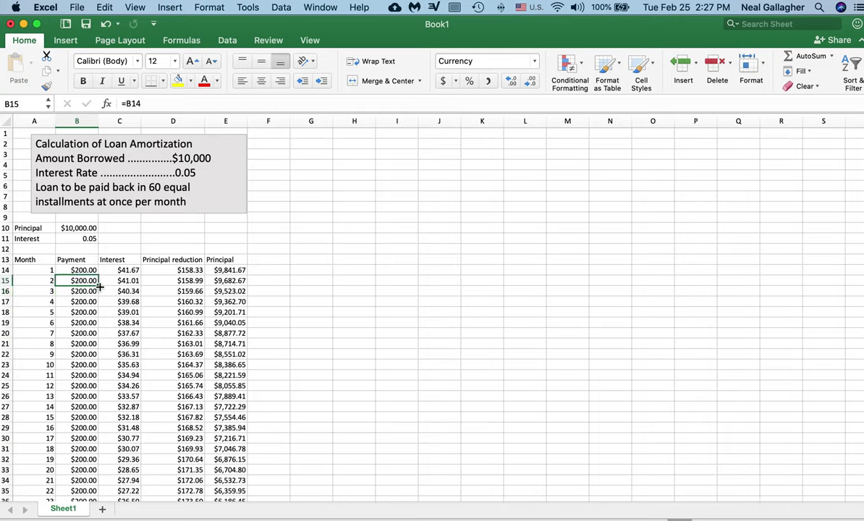
drag(99, 286, 103, 293)
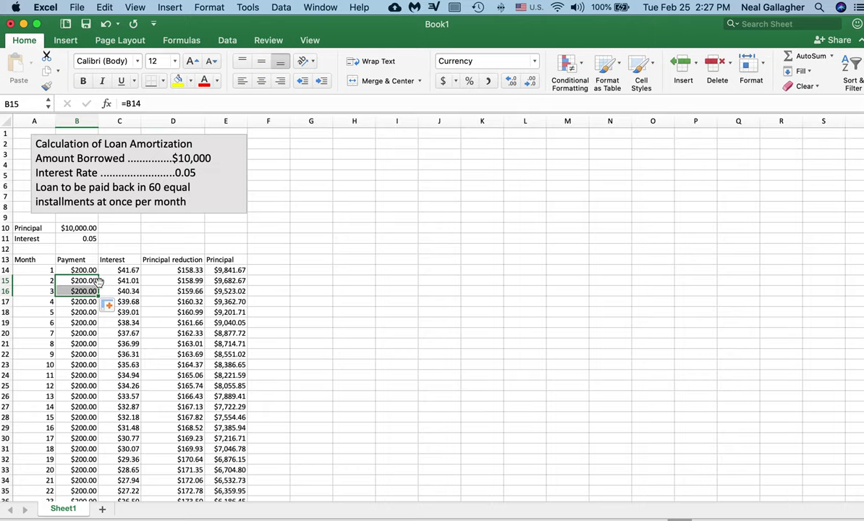
drag(97, 297, 96, 303)
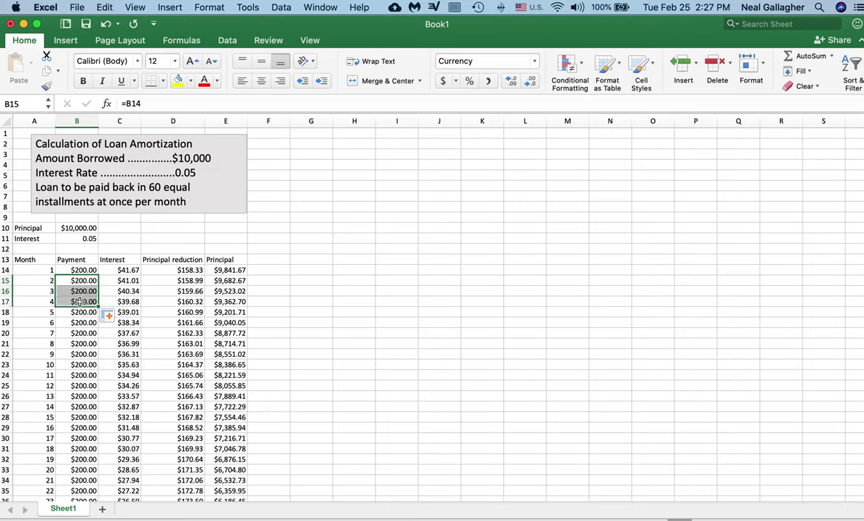
click(82, 291)
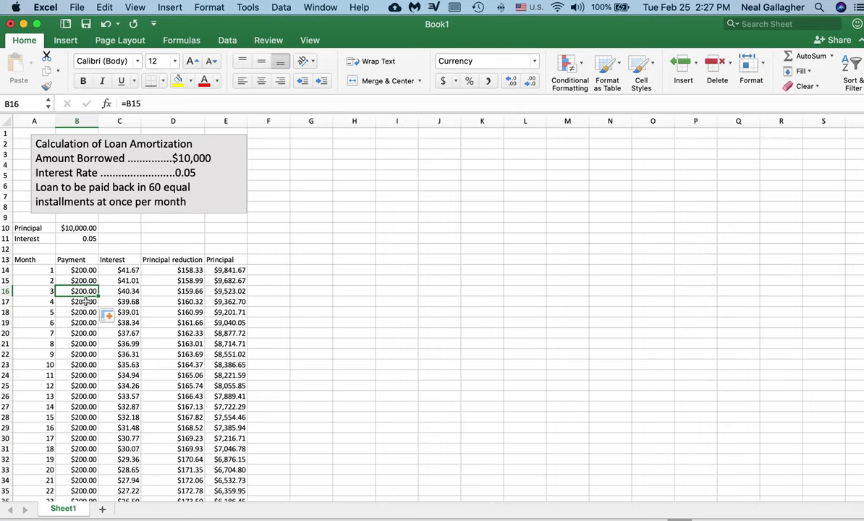
click(85, 301)
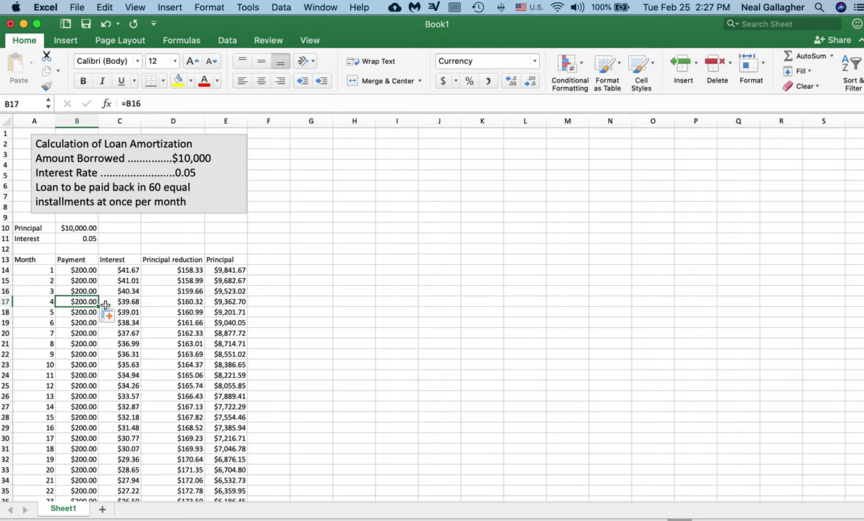
drag(95, 307, 102, 486)
click(84, 471)
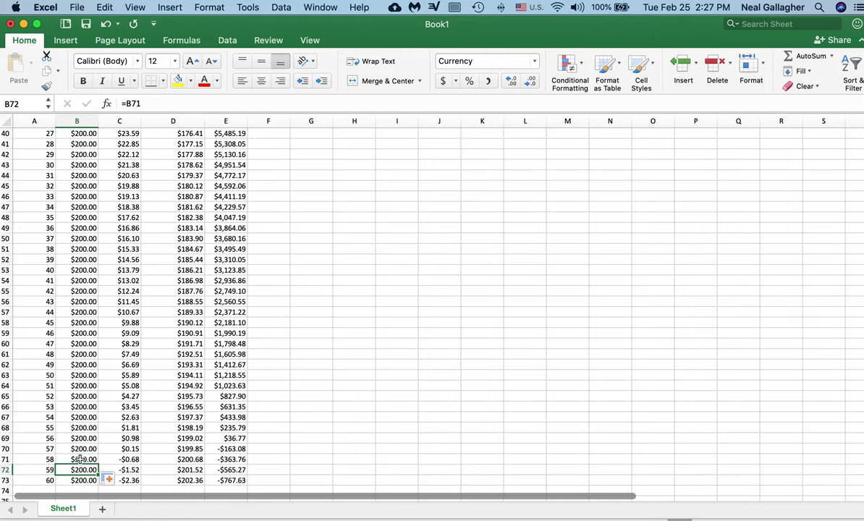
scroll(81, 459, up, 15)
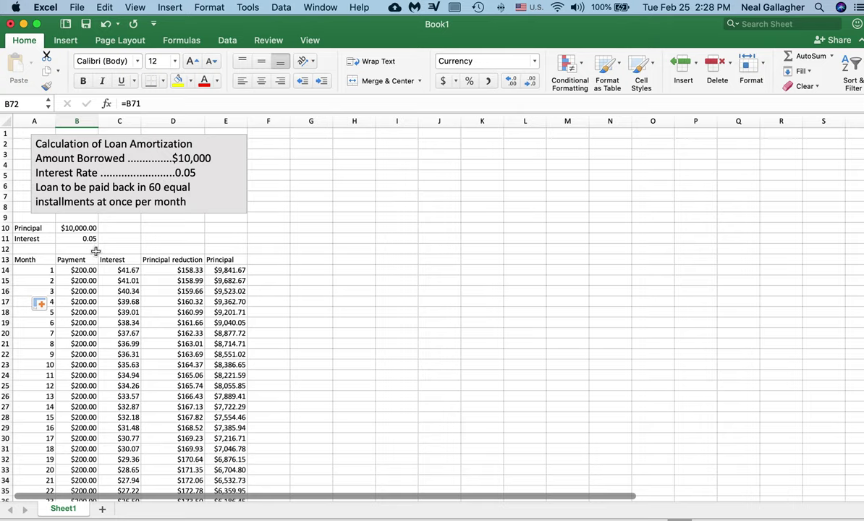
click(228, 42)
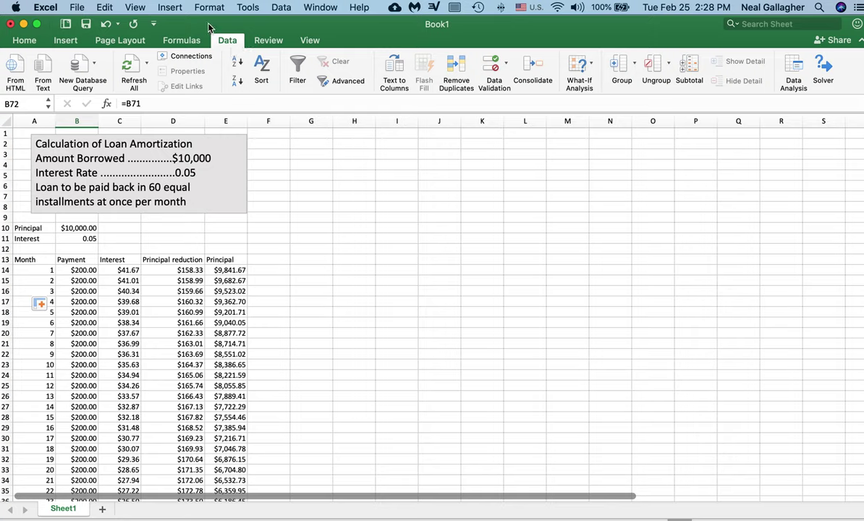
Set up Goal Seek with E73 as the set cell and 0 as the target value.
click(249, 7)
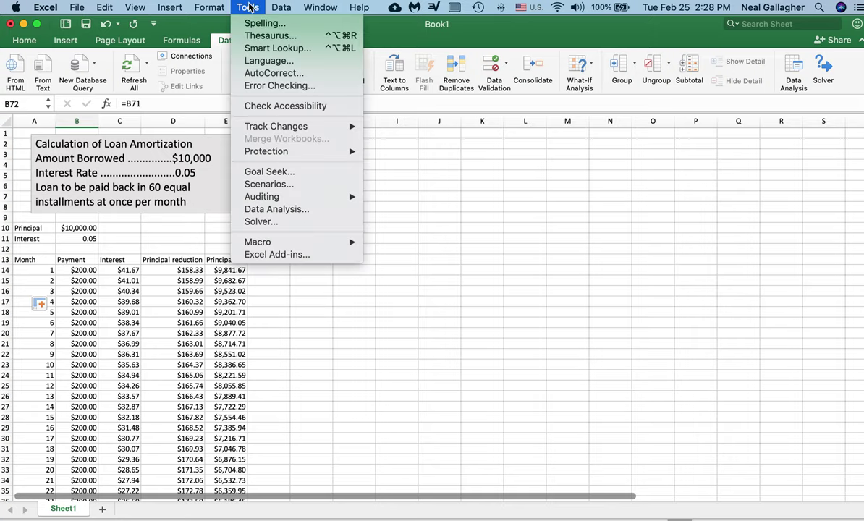
click(282, 176)
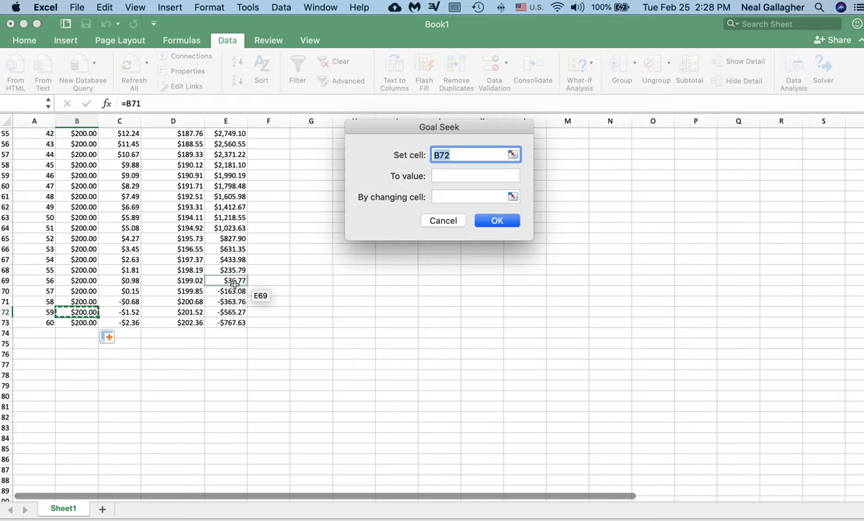
scroll(235, 284, up, 5)
scroll(235, 284, up, 10)
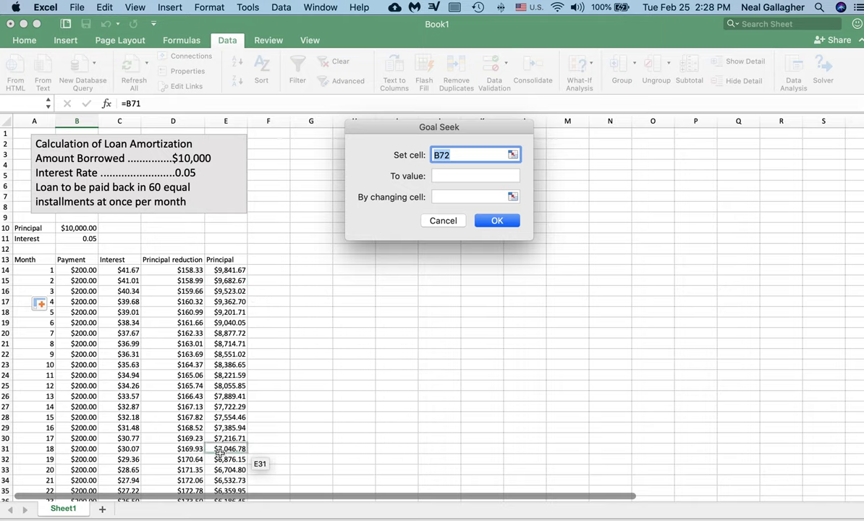
scroll(225, 448, down, 5)
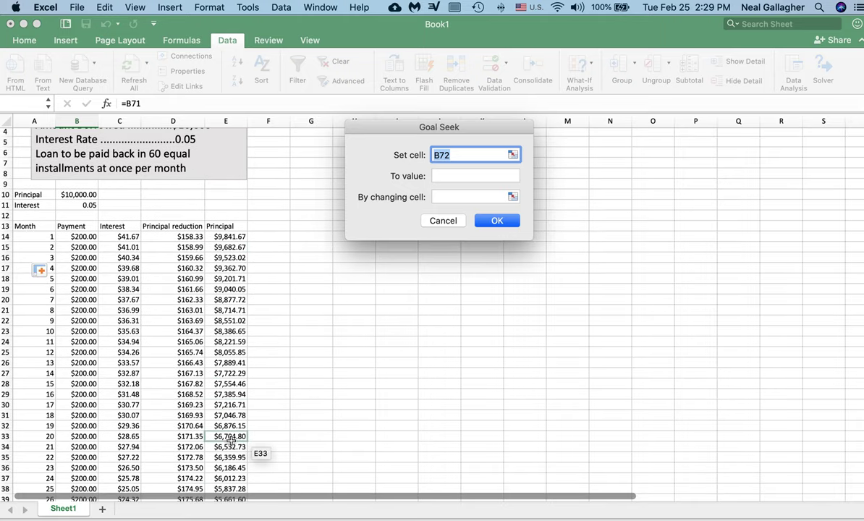
scroll(232, 445, down, 15)
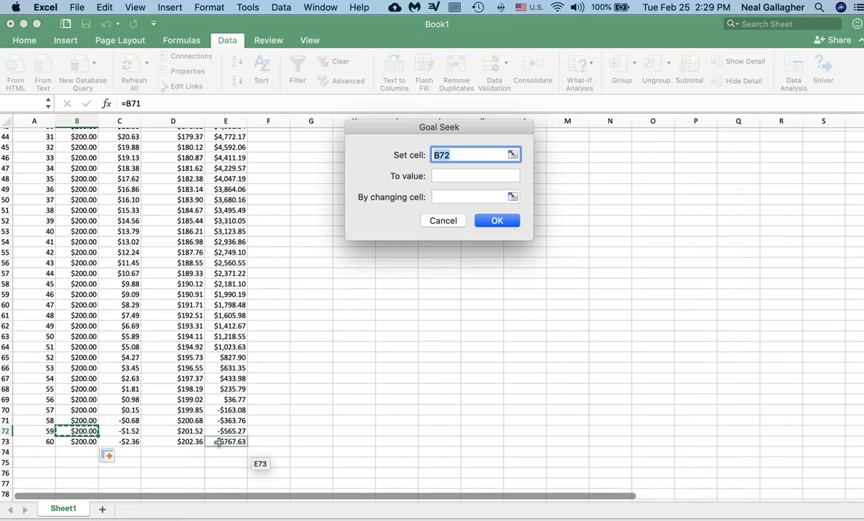
click(244, 442)
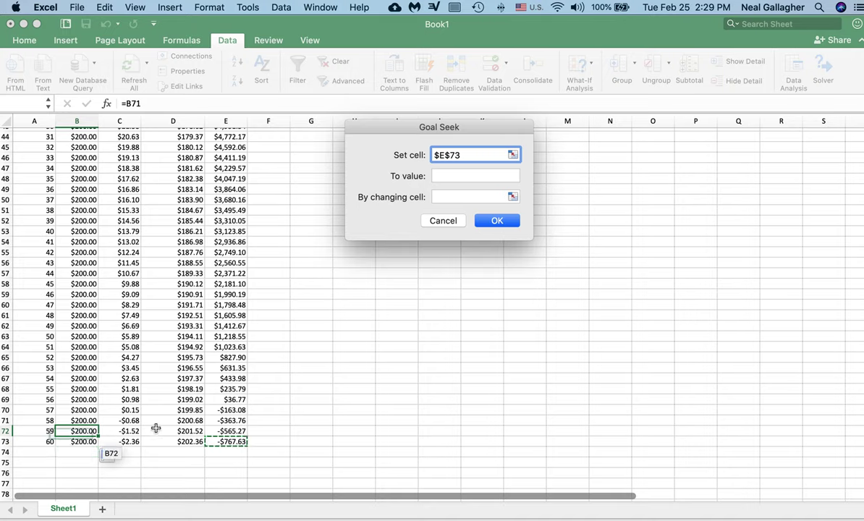
click(457, 174)
text(0)
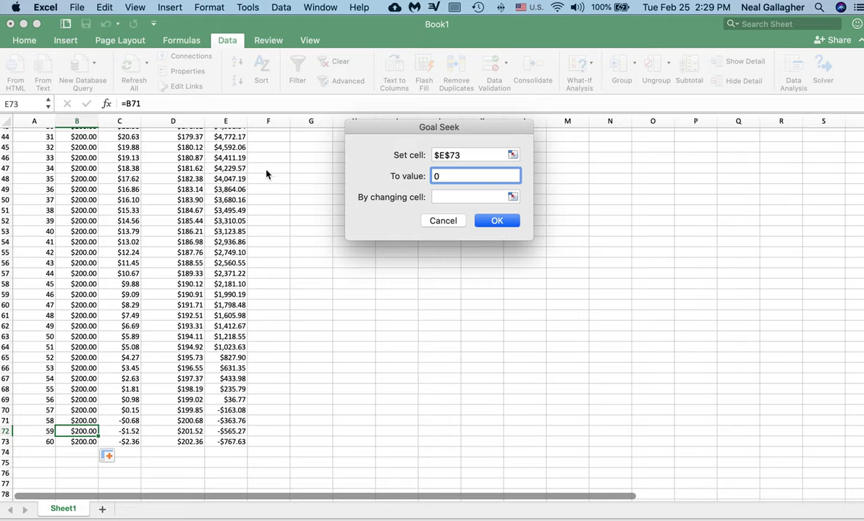
Run the Goal Seek, dismiss the 'Reference isn't valid' alert, and cancel the attempt.
click(489, 220)
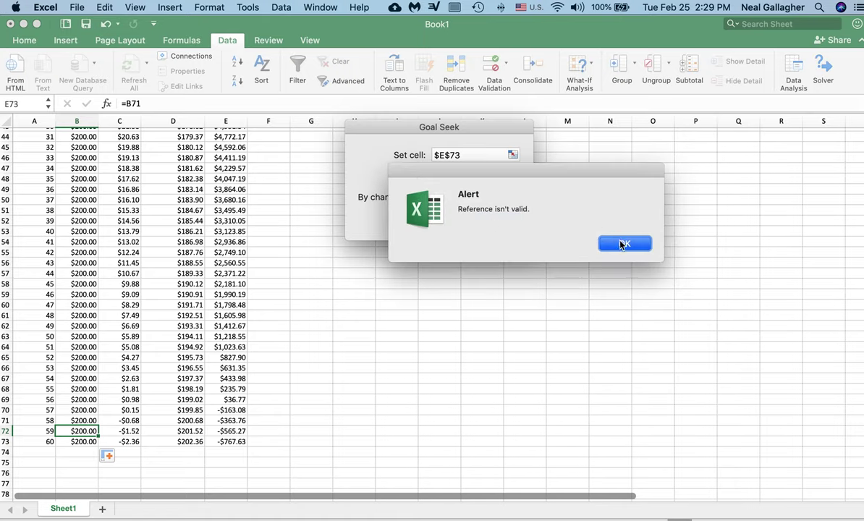
click(623, 245)
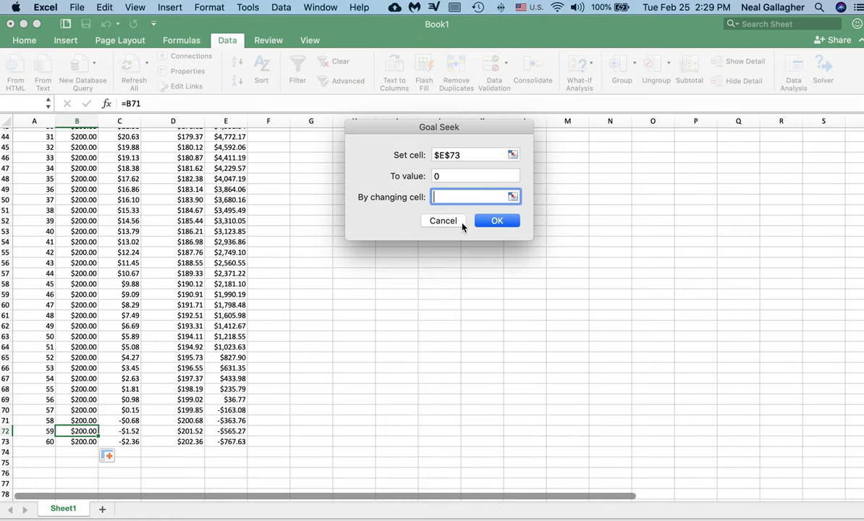
click(444, 221)
scroll(157, 257, up, 9)
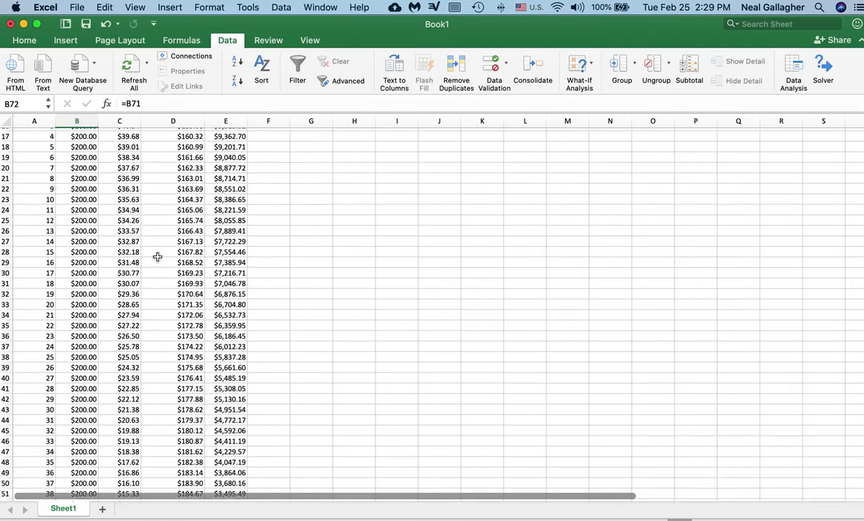
scroll(157, 257, up, 5)
scroll(158, 257, down, 3)
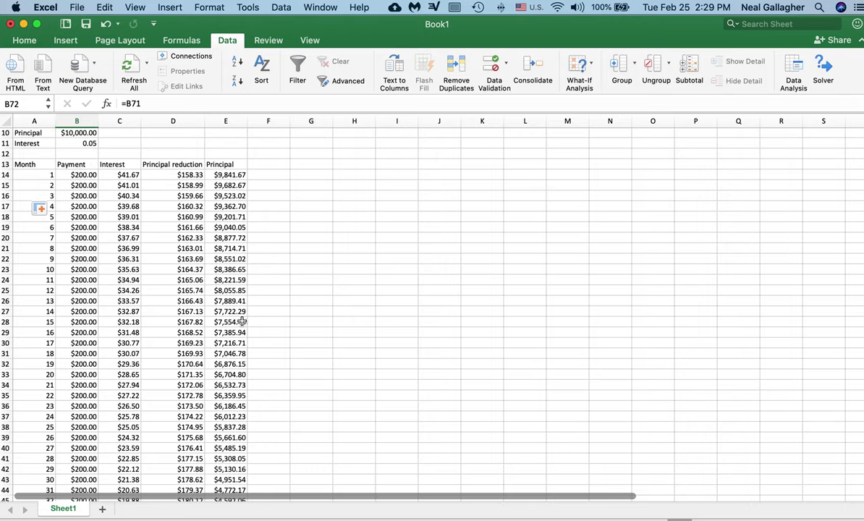
click(242, 8)
click(314, 173)
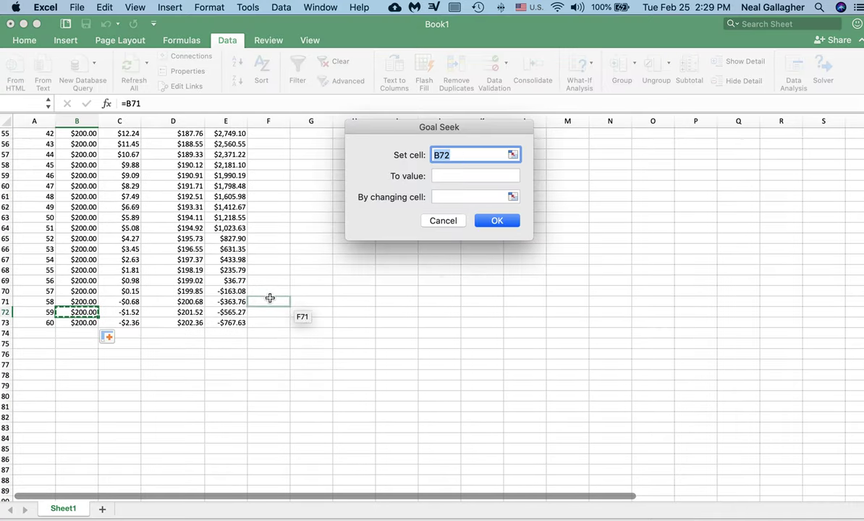
click(239, 326)
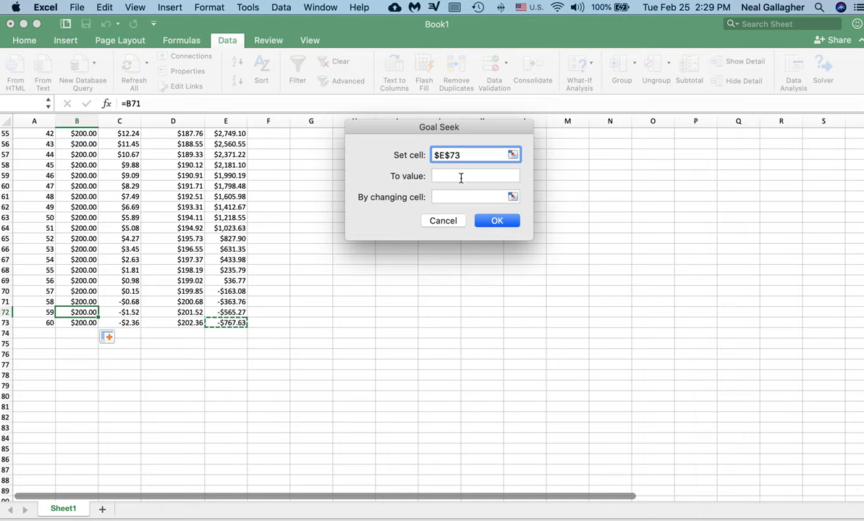
click(507, 176)
click(450, 197)
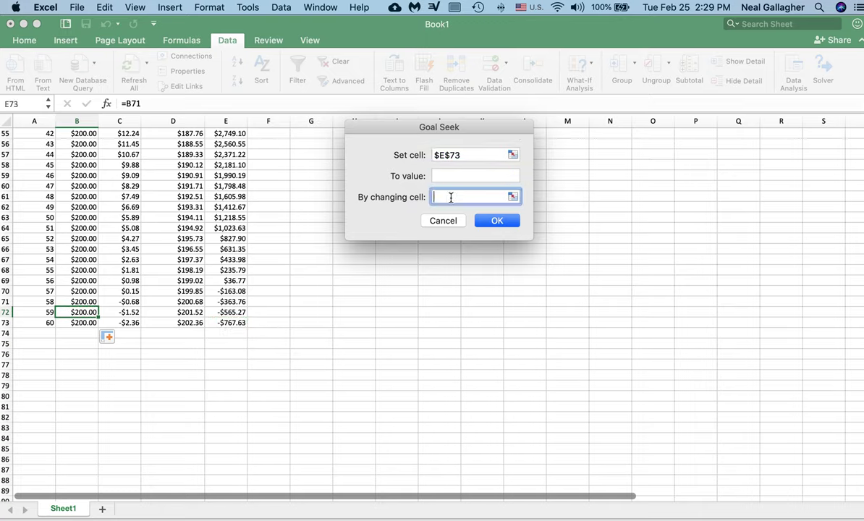
text(e)
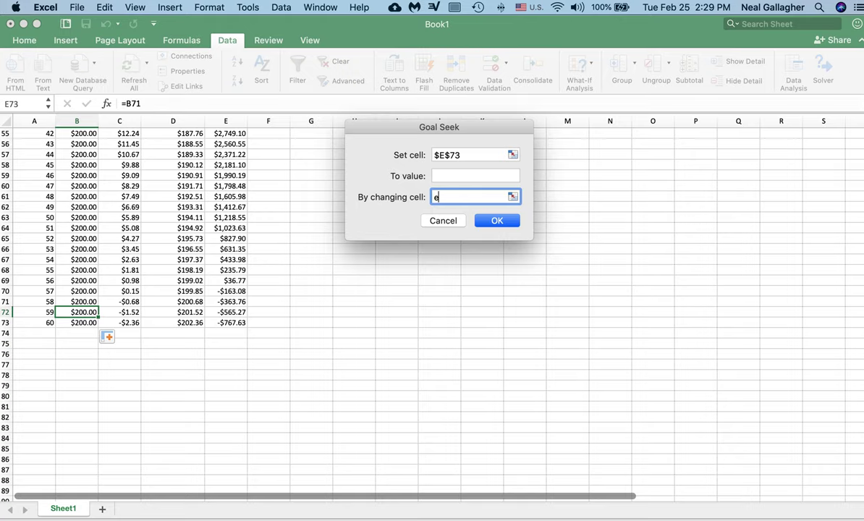
text(14)
click(463, 175)
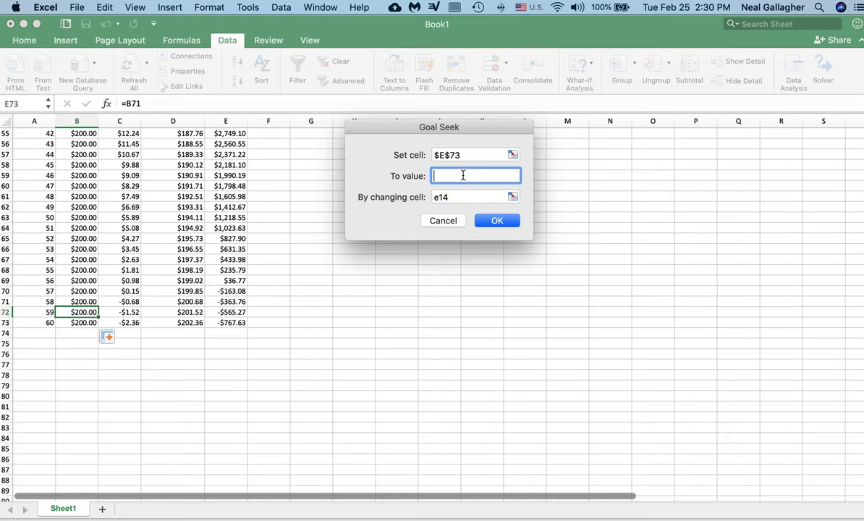
text(0)
click(495, 220)
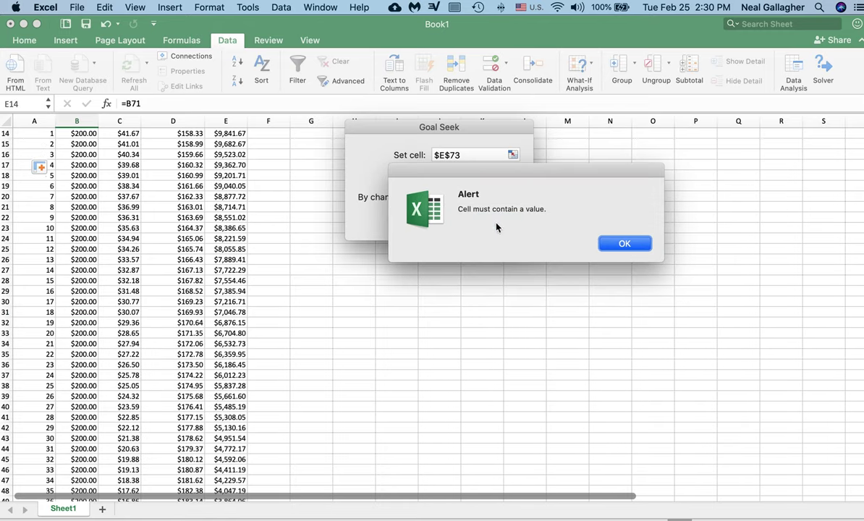
click(632, 246)
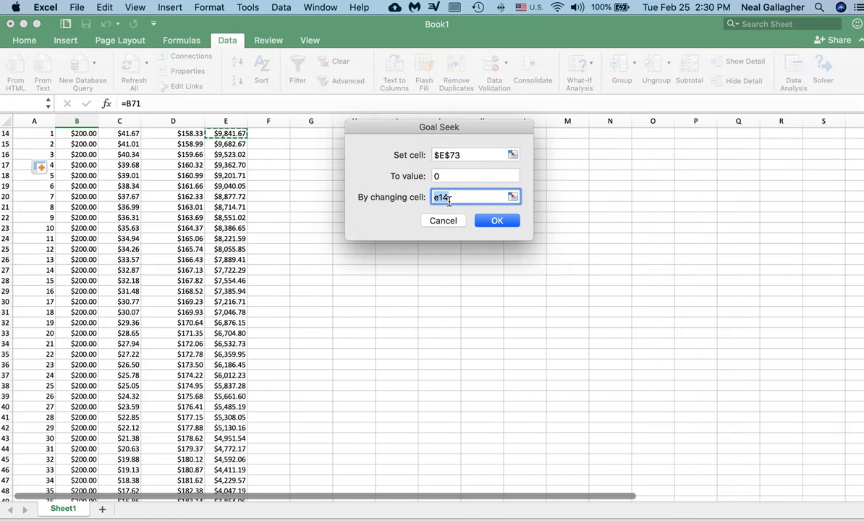
click(443, 221)
scroll(215, 285, up, 5)
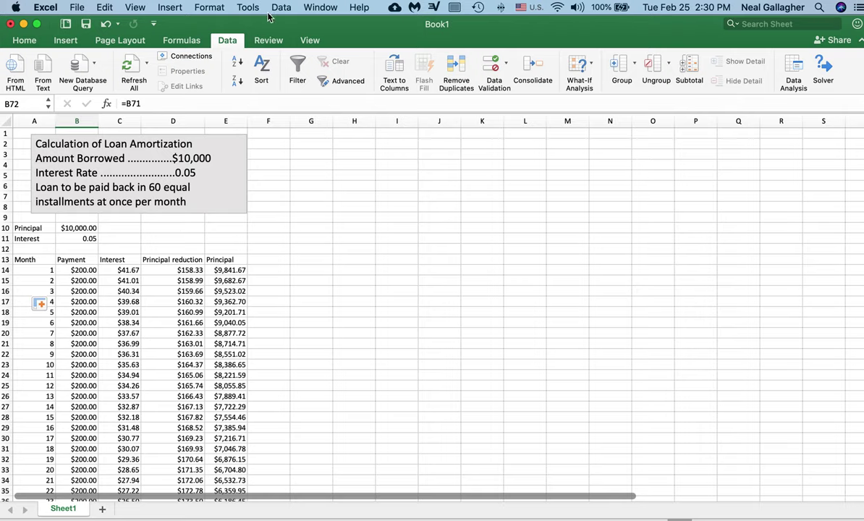
Goal Seek E73 to 0 by changing payment cell B14, yielding $188.71 payments.
click(351, 228)
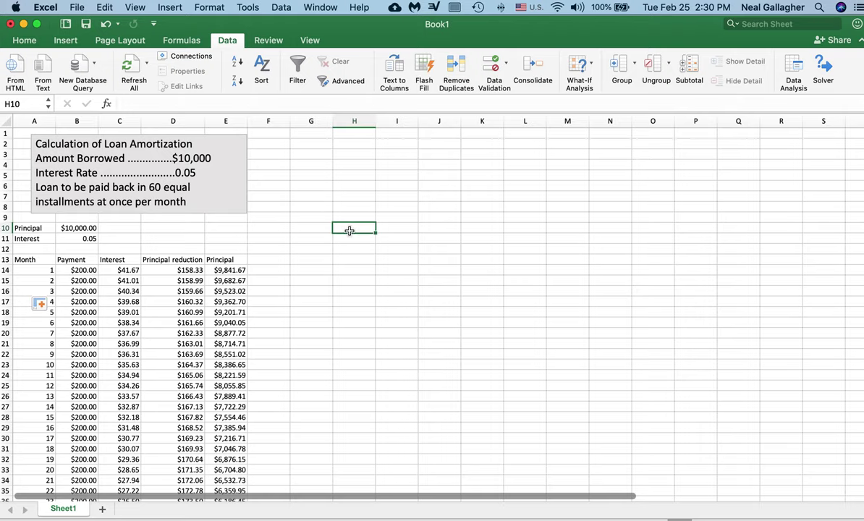
click(243, 8)
mouse_move(282, 130)
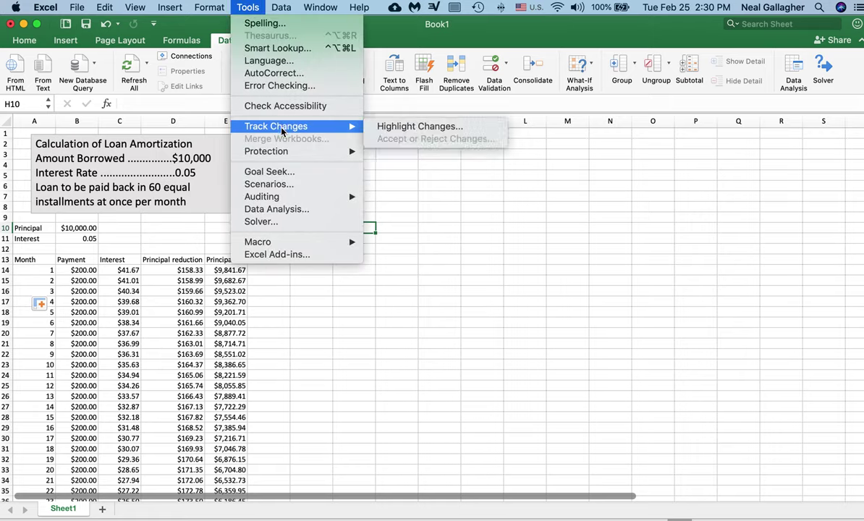
click(281, 173)
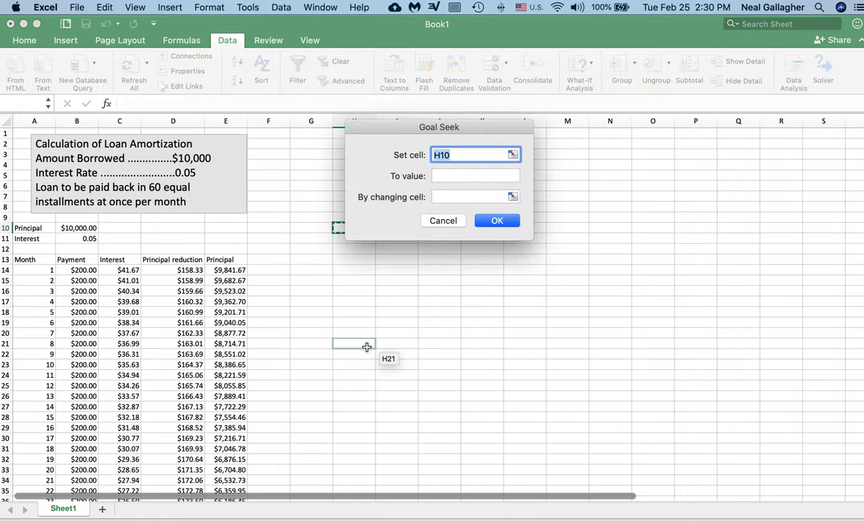
scroll(289, 382, down, 15)
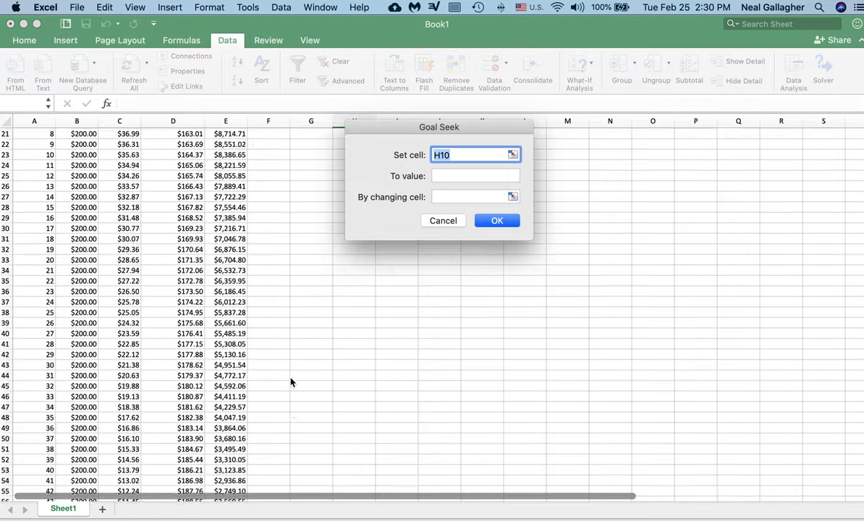
click(230, 391)
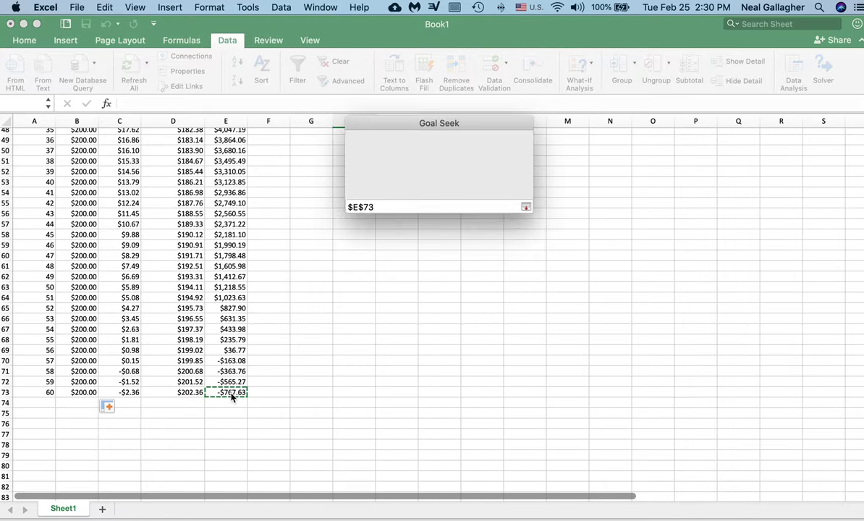
click(490, 172)
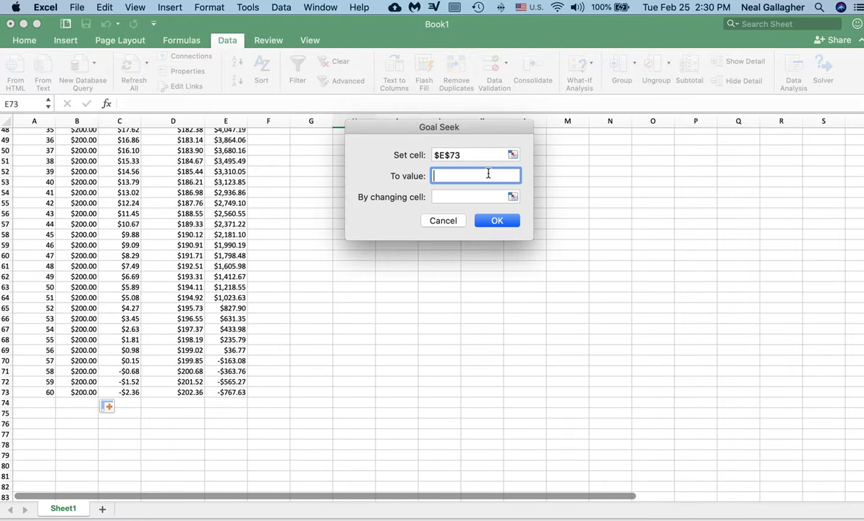
text(0)
click(475, 197)
text(b14)
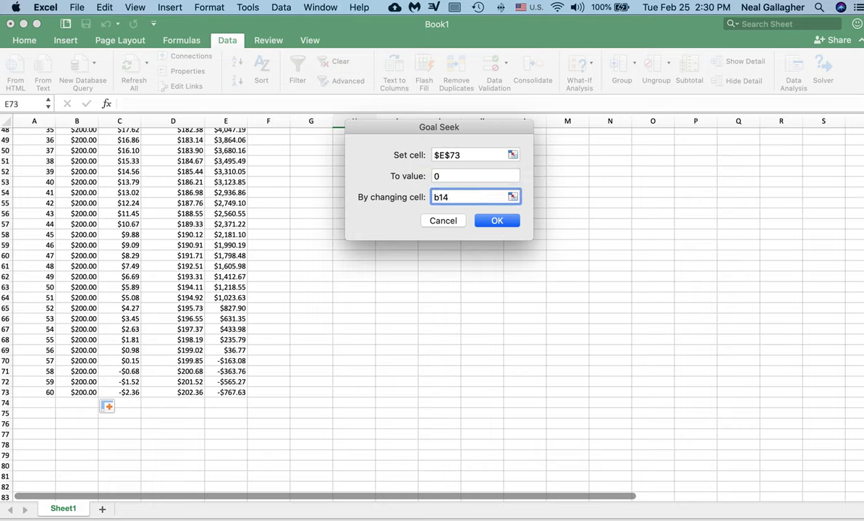
click(496, 221)
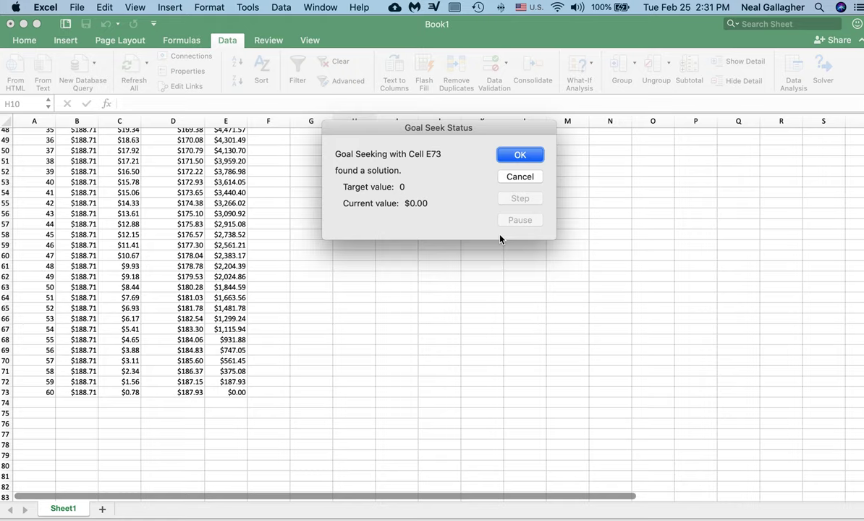
Accept the Goal Seek result and scroll through the table to confirm $188.71 payments and $0.00 final principal.
click(521, 156)
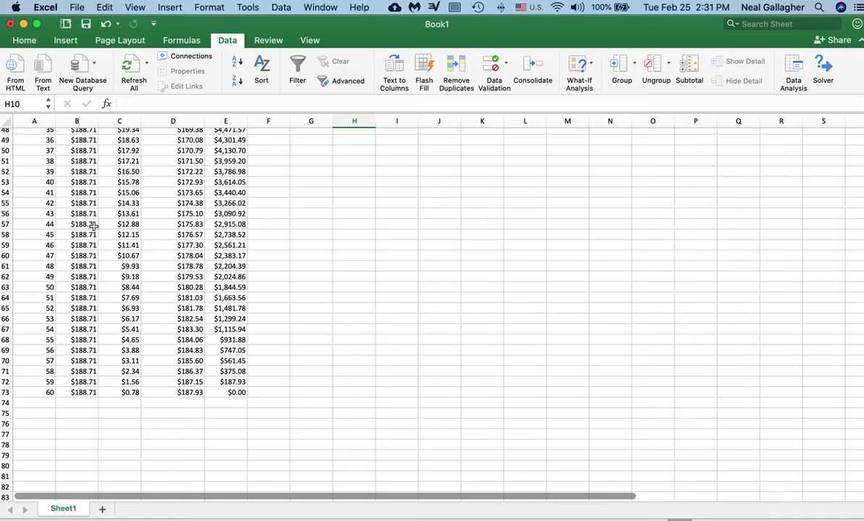
scroll(86, 226, up, 5)
scroll(85, 227, up, 10)
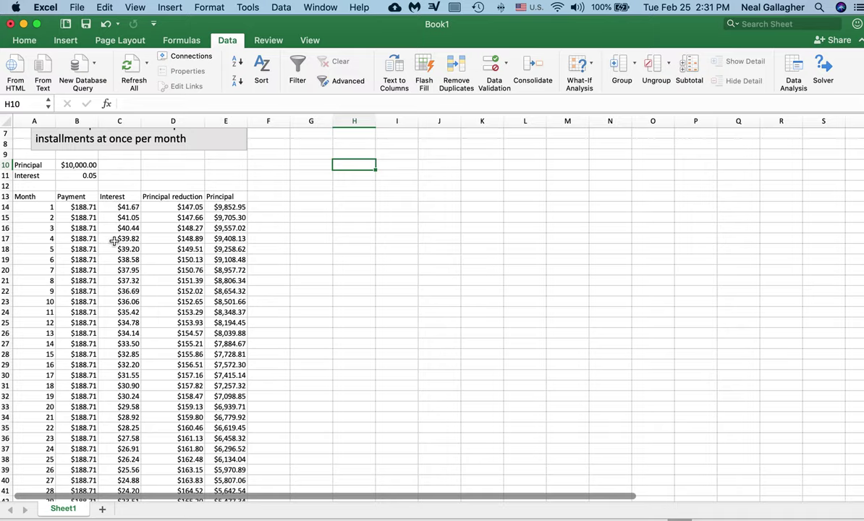
scroll(257, 298, down, 10)
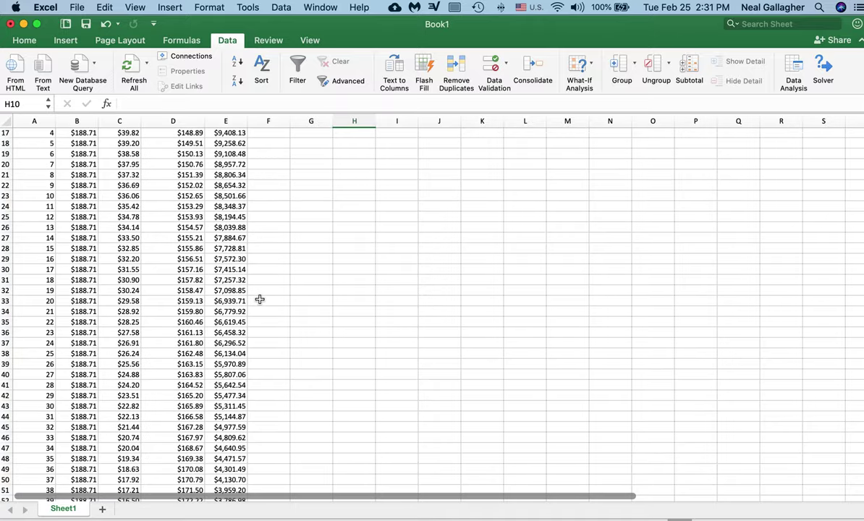
scroll(257, 298, down, 8)
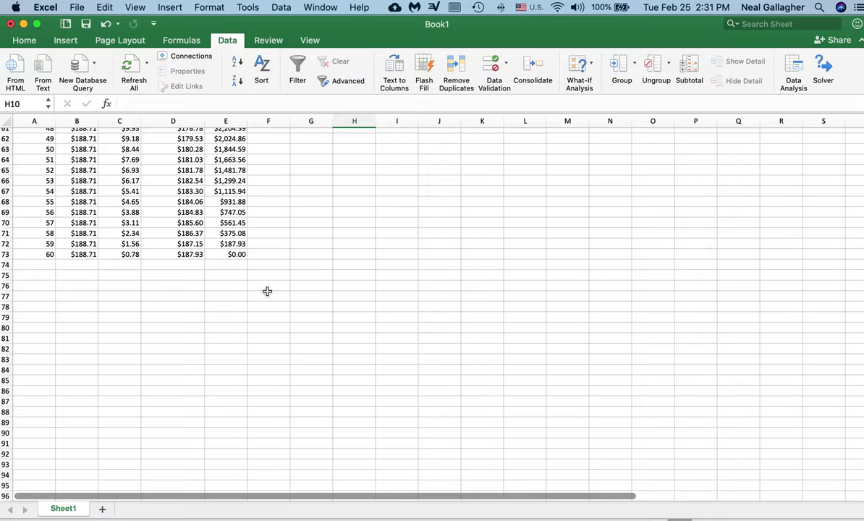
scroll(302, 288, up, 20)
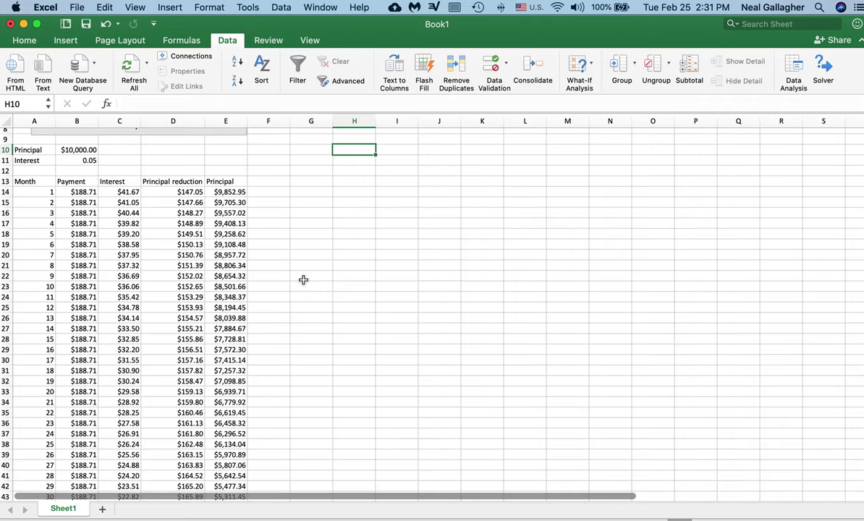